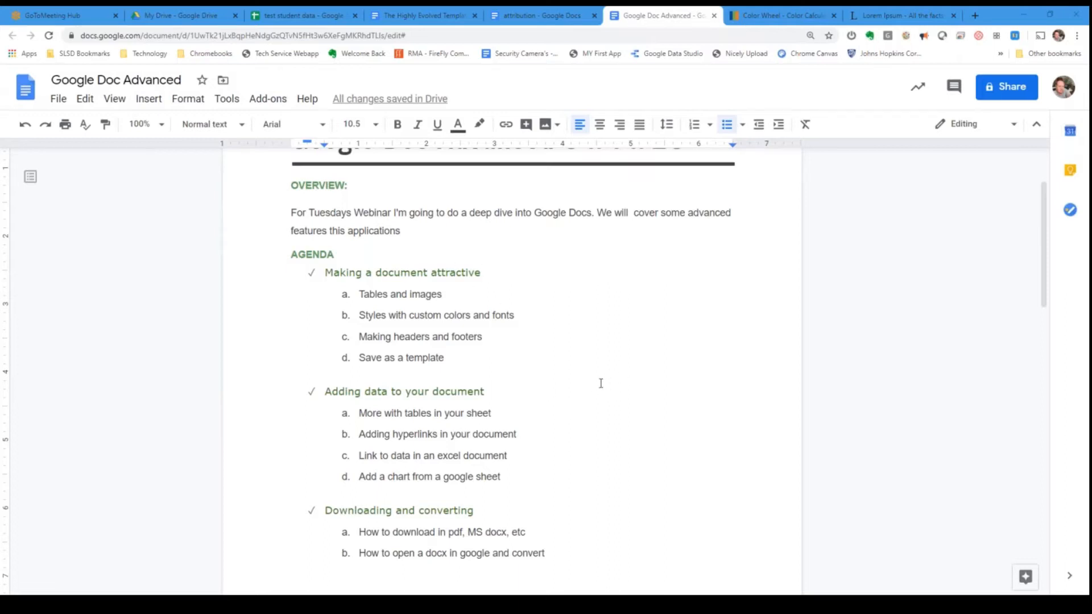
# Step: Switch to Google Drive and create a new blank Google Docs document
pyautogui.click(192, 18)
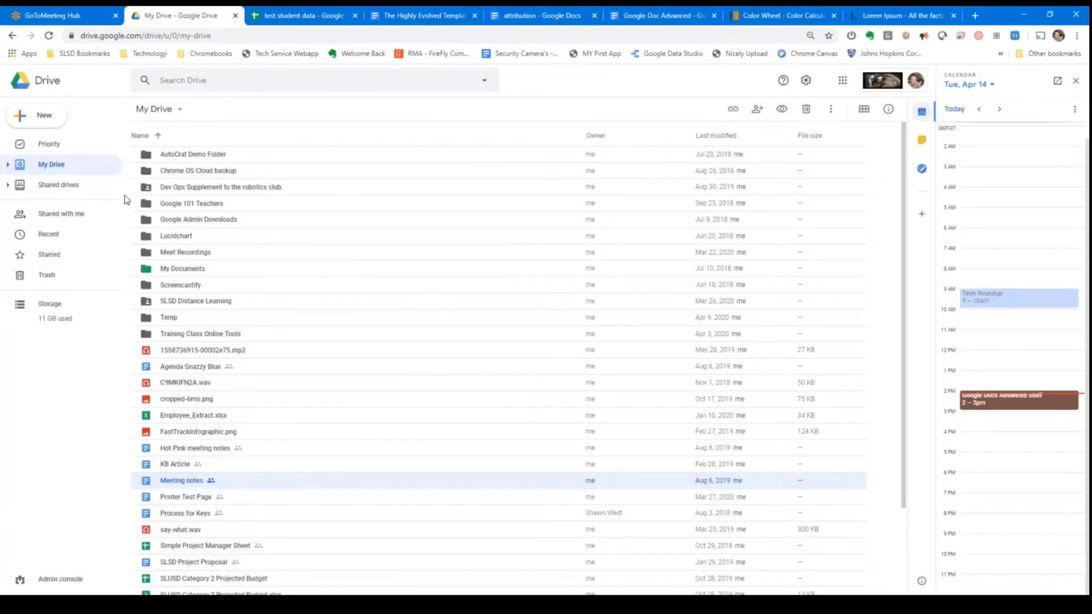
pyautogui.click(39, 119)
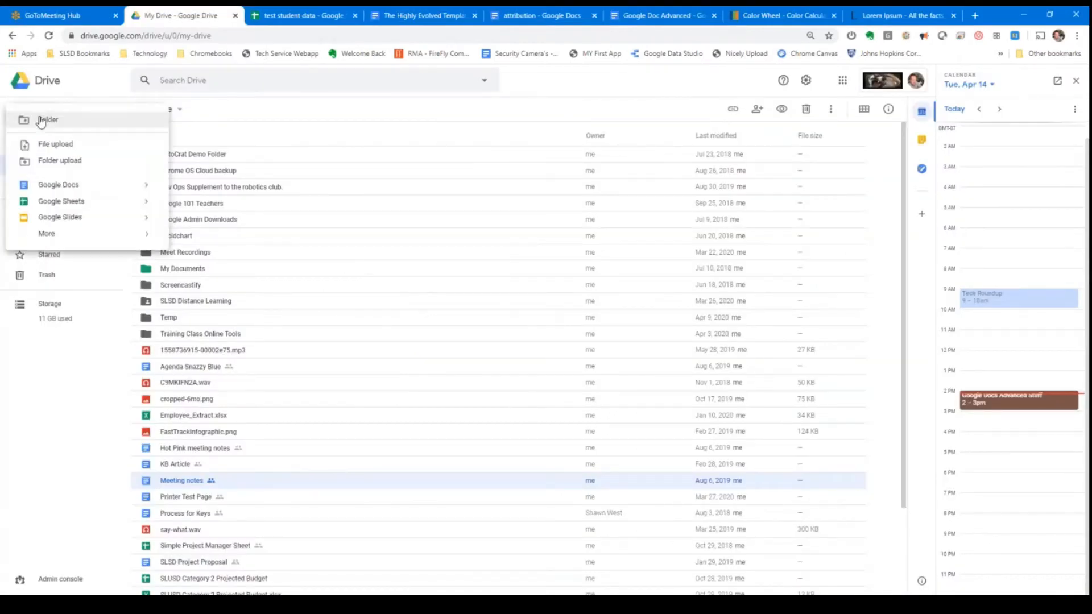
pyautogui.click(52, 183)
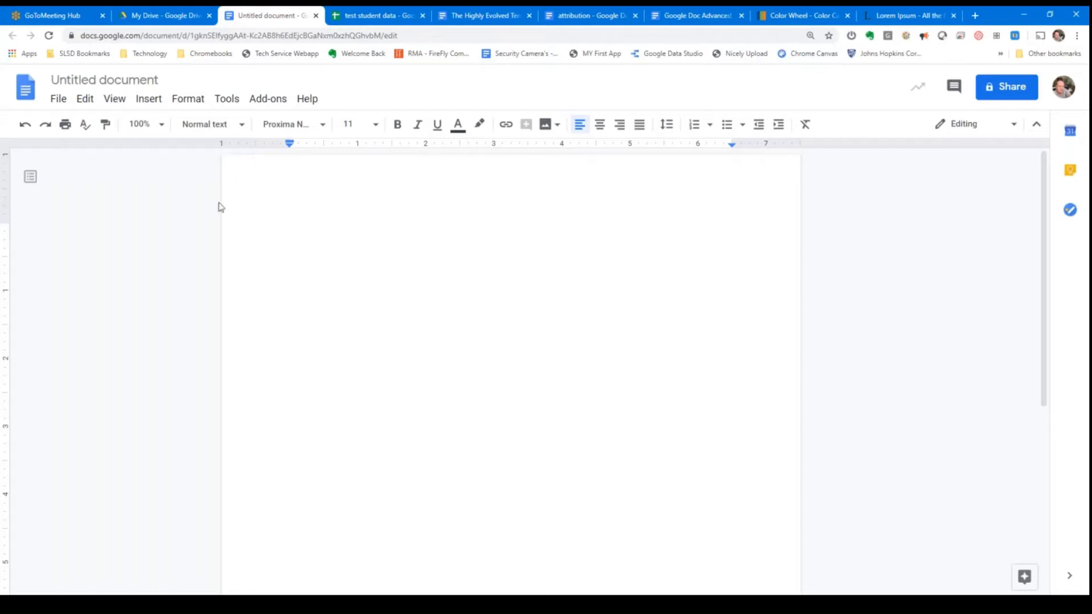
pyautogui.click(193, 128)
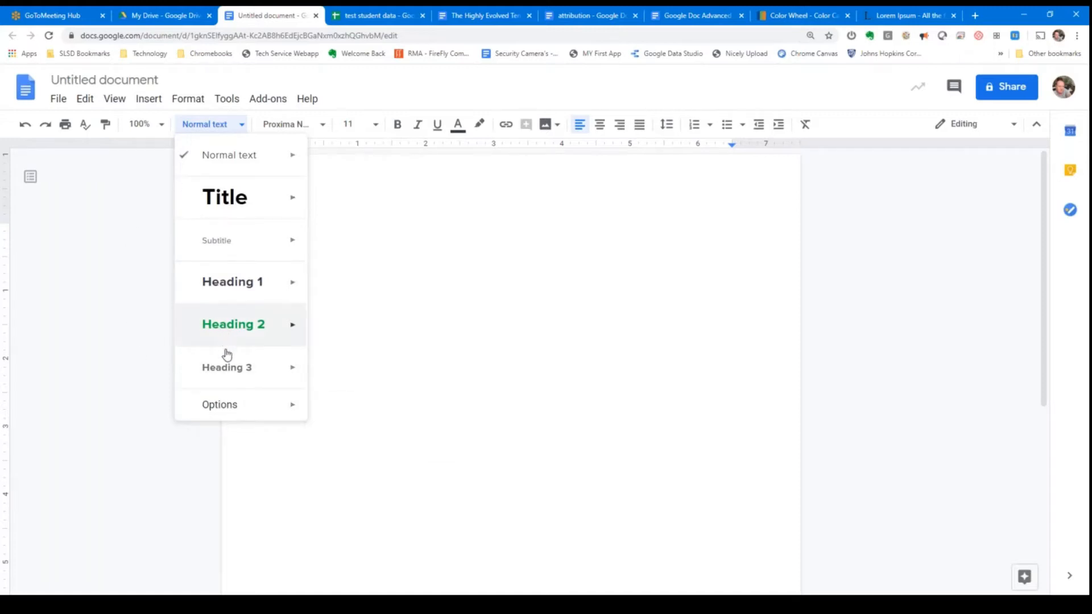
pyautogui.click(108, 283)
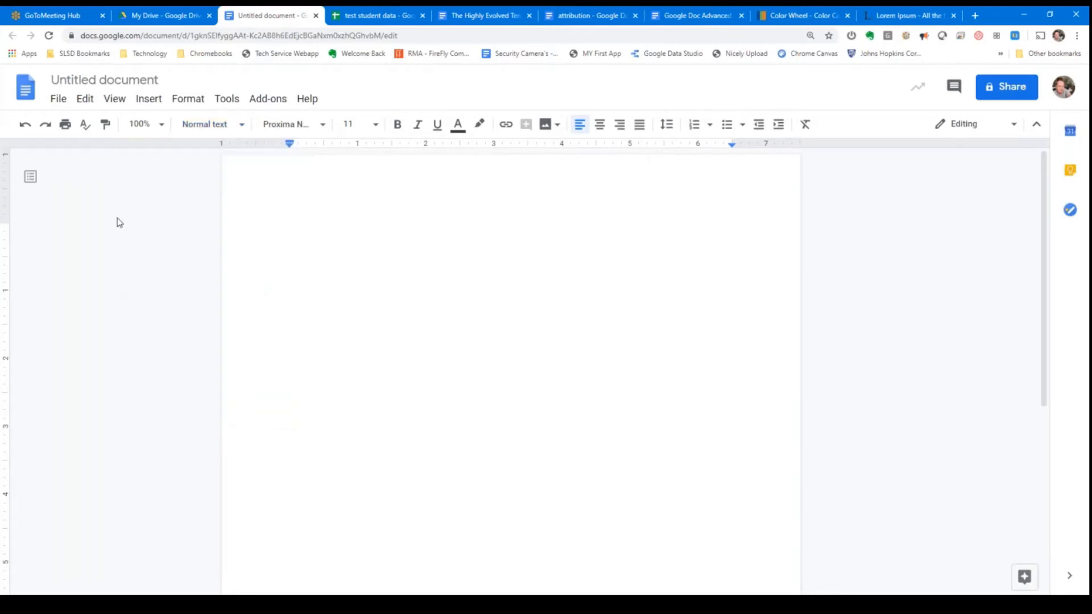
pyautogui.click(148, 100)
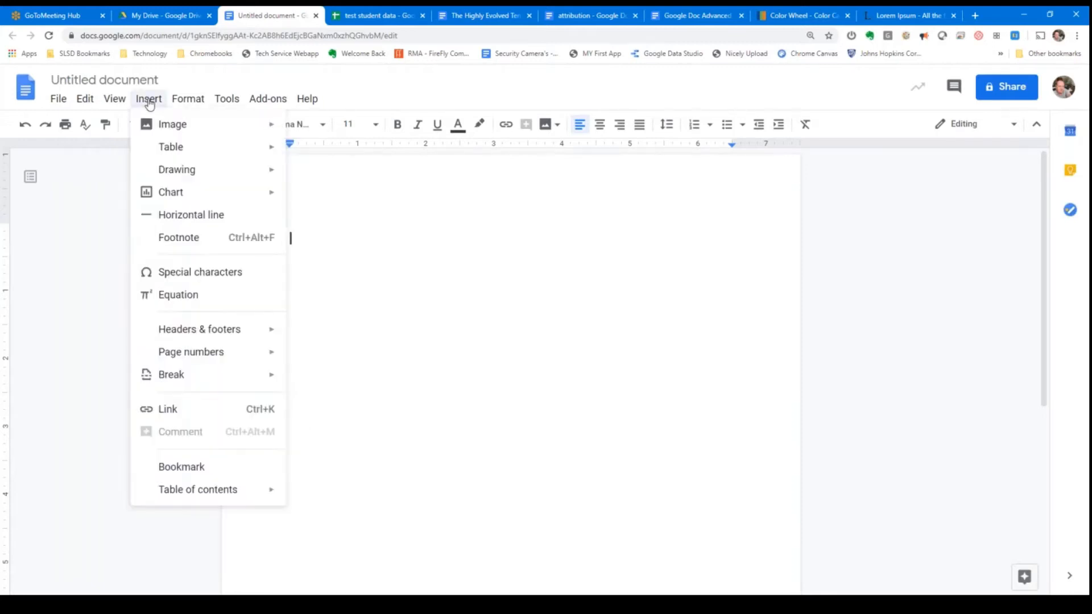
pyautogui.click(148, 100)
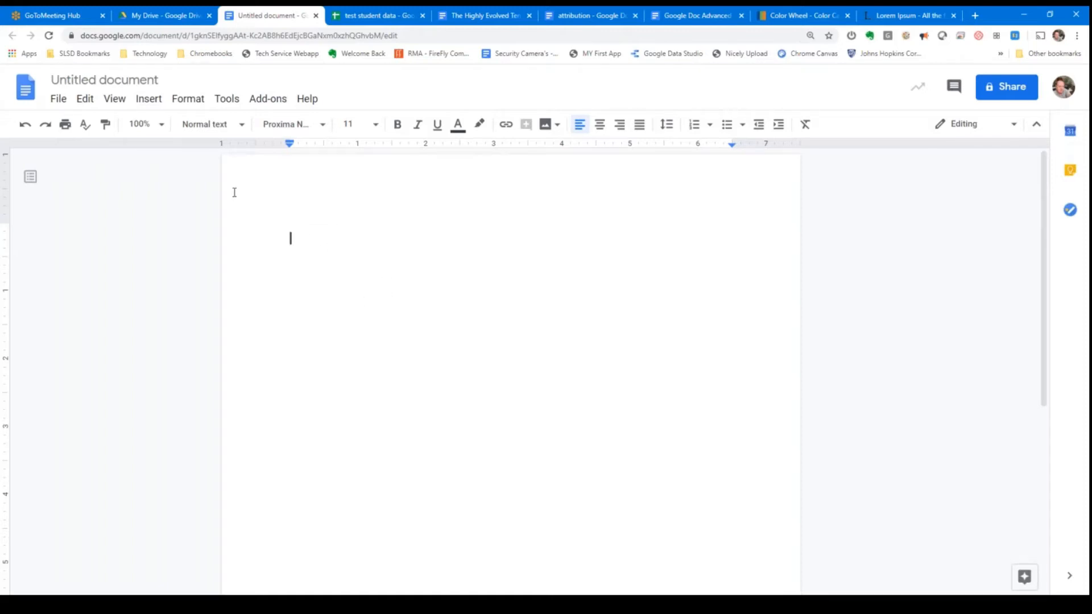
# Step: Insert a 2 x 1 table at the start of the blank document
pyautogui.click(148, 101)
pyautogui.moveTo(236, 148)
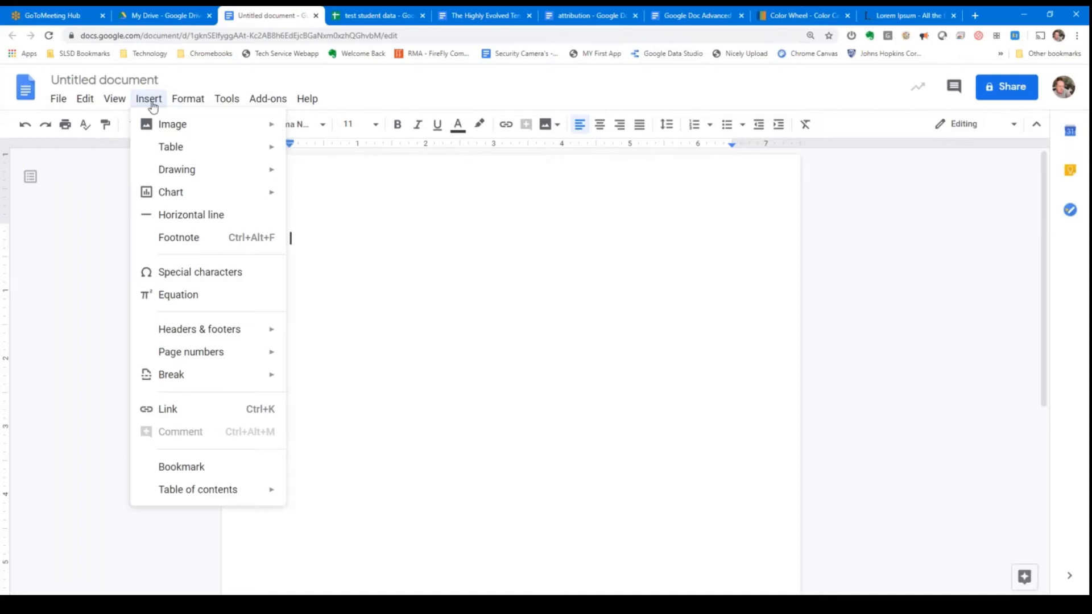
pyautogui.moveTo(170, 148)
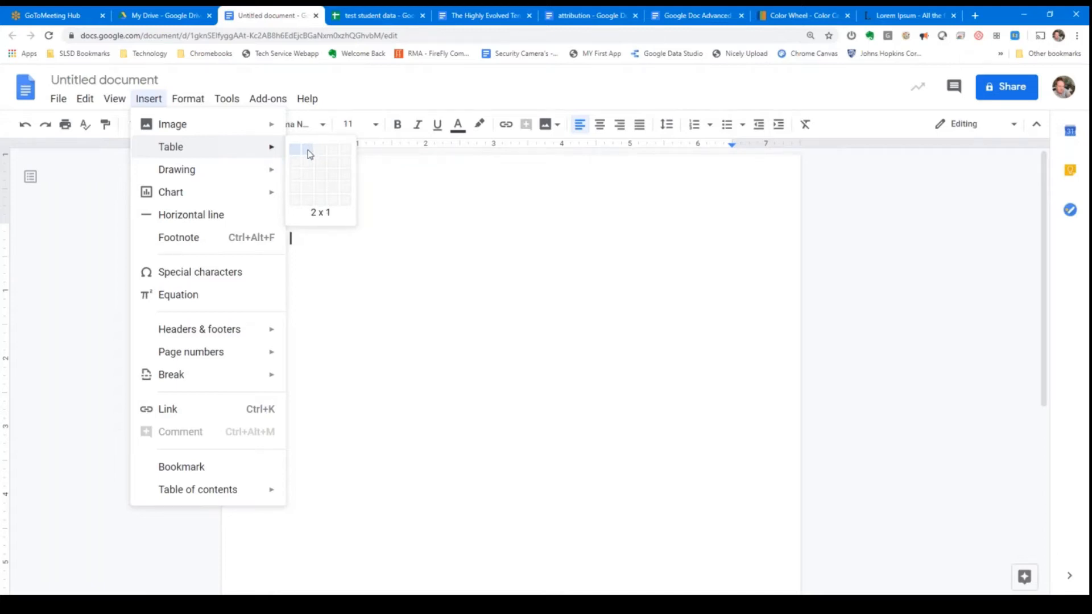
pyautogui.click(309, 149)
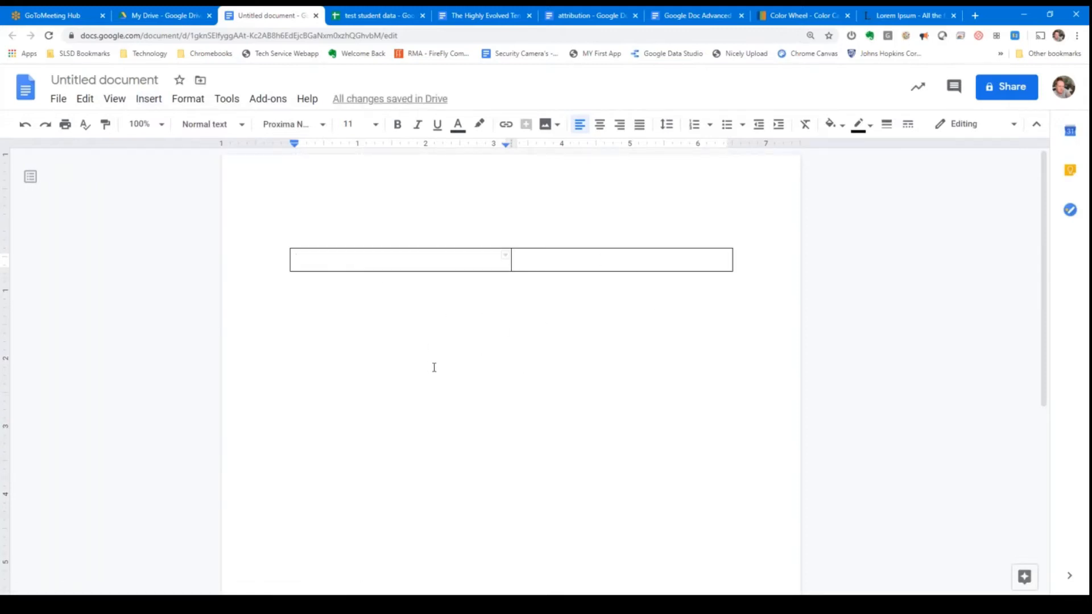
# Step: Set the first table cell to the Title style and enter the heading "Skills Unwrap Document" in it
pyautogui.click(185, 129)
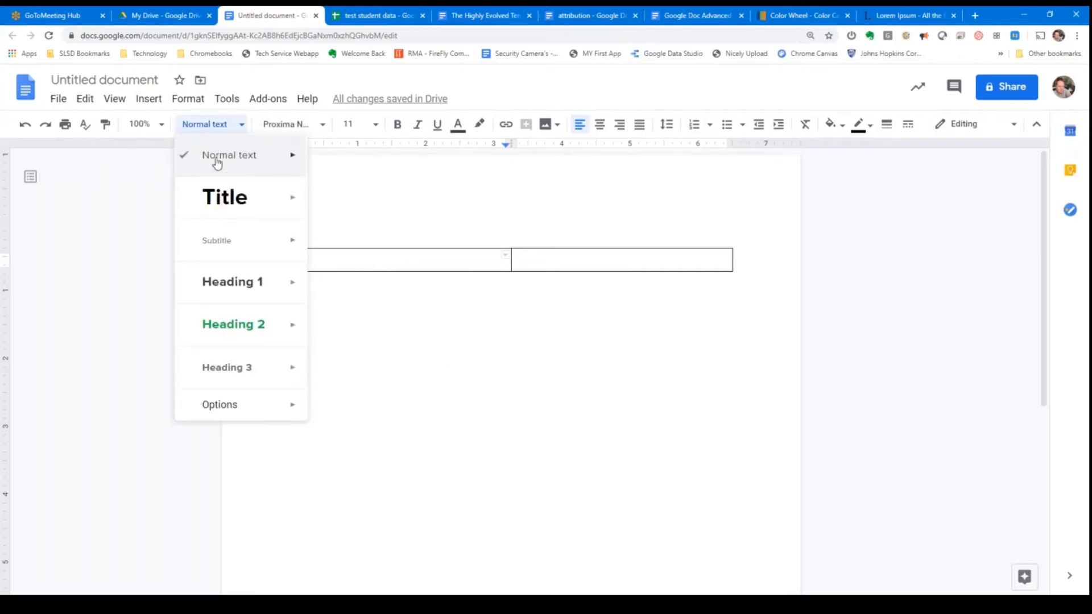
pyautogui.click(224, 198)
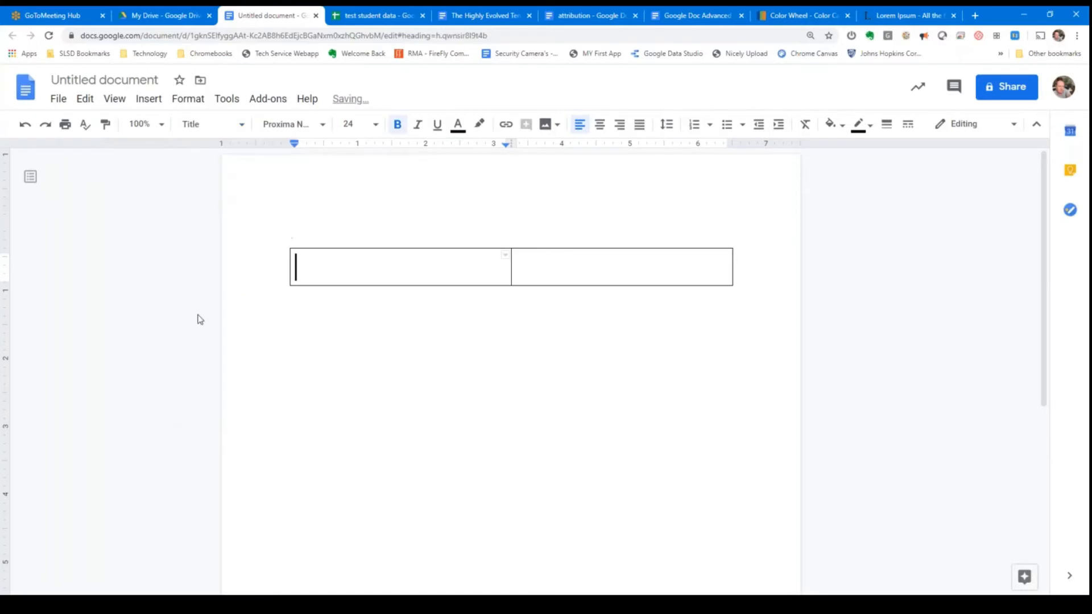
pyautogui.write('Sk')
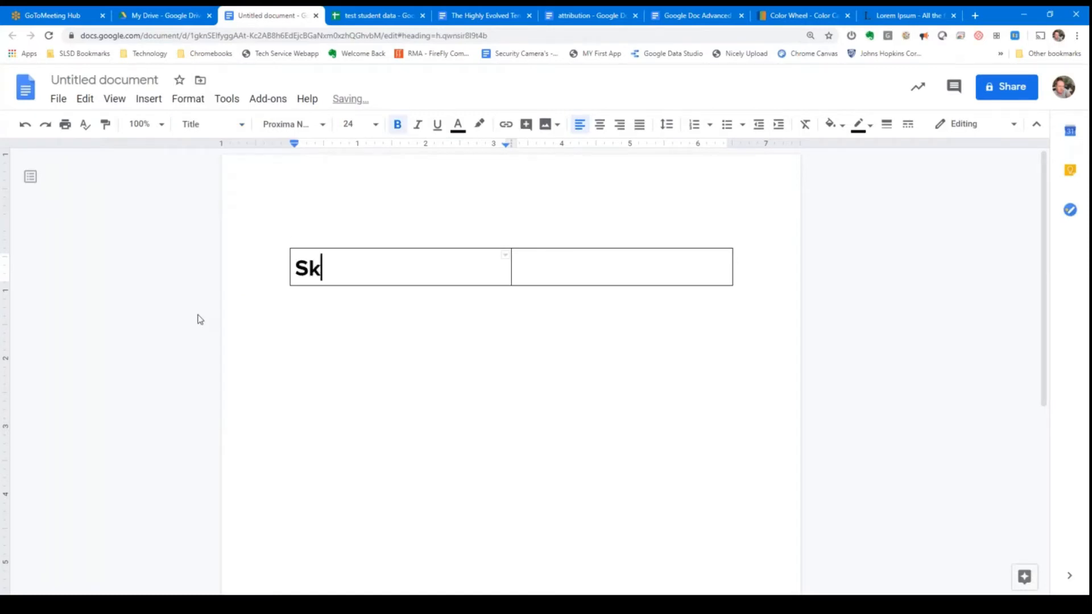
pyautogui.write('ills U')
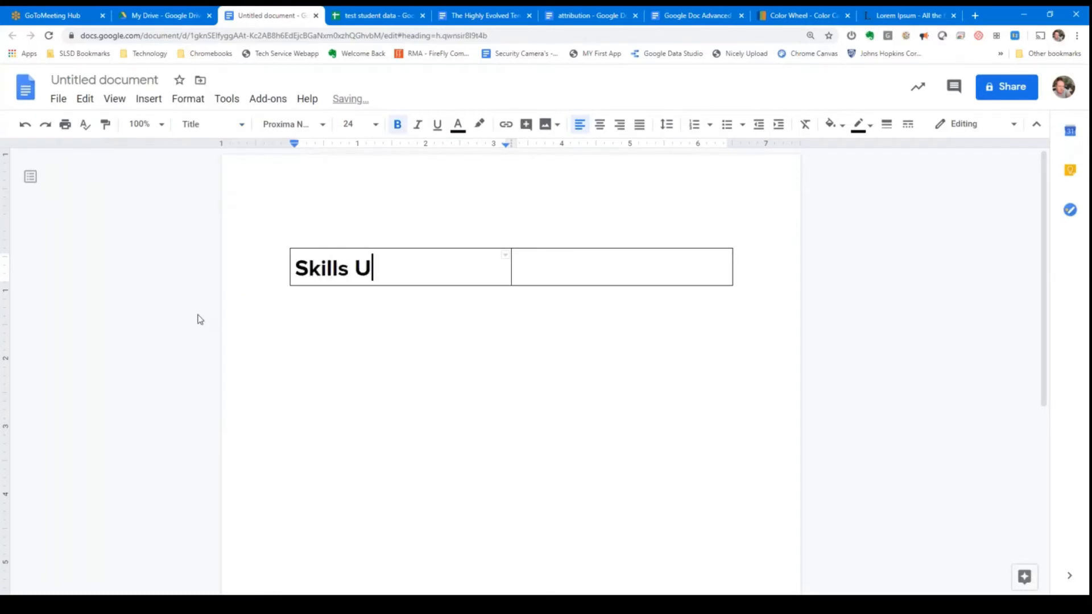
pyautogui.write('nwrap Doc')
pyautogui.press('BackSpace')
pyautogui.press('BackSpace')
pyautogui.press('BackSpace')
pyautogui.write('D')
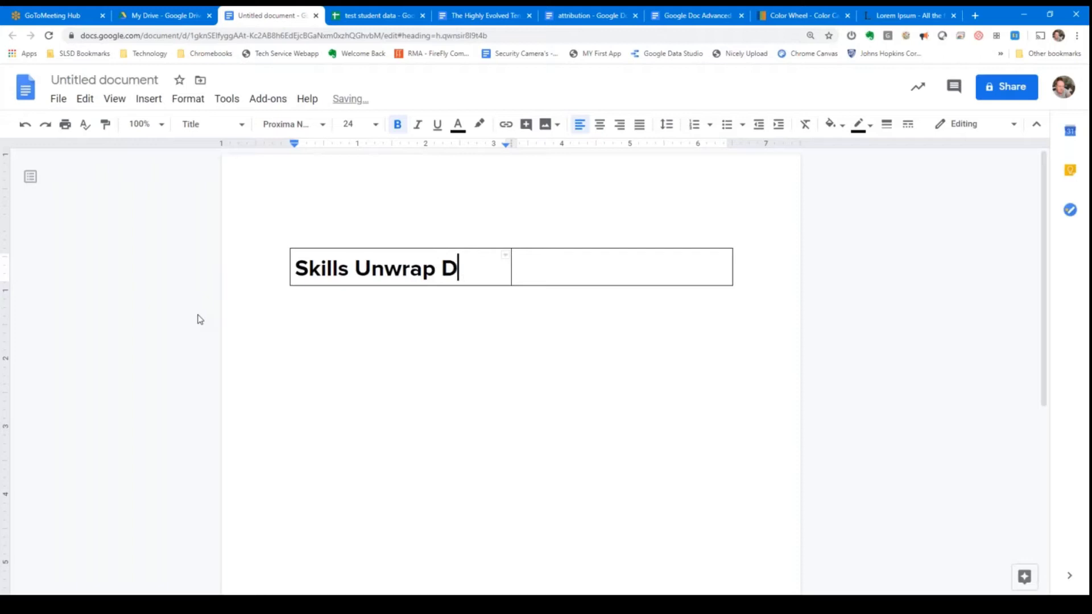
pyautogui.write('oucmne')
pyautogui.press('BackSpace')
pyautogui.press('BackSpace')
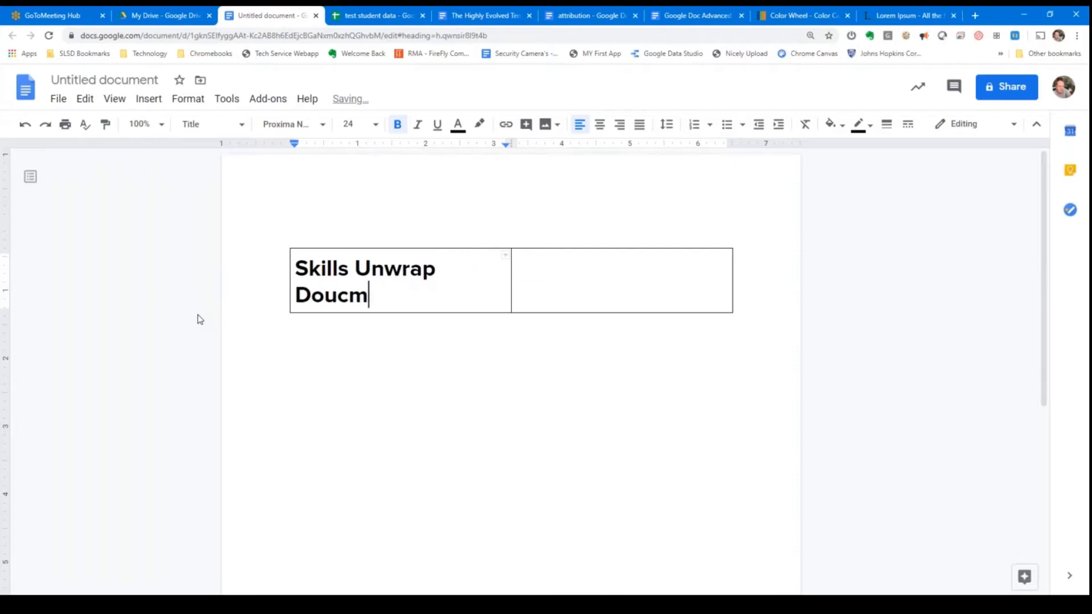
pyautogui.write('ent')
# Step: Correct the misspelled last word of the table's title so that it reads "Document"
pyautogui.press('Down')
pyautogui.press('Up')
pyautogui.press('Left')
pyautogui.press('Left')
pyautogui.press('Left')
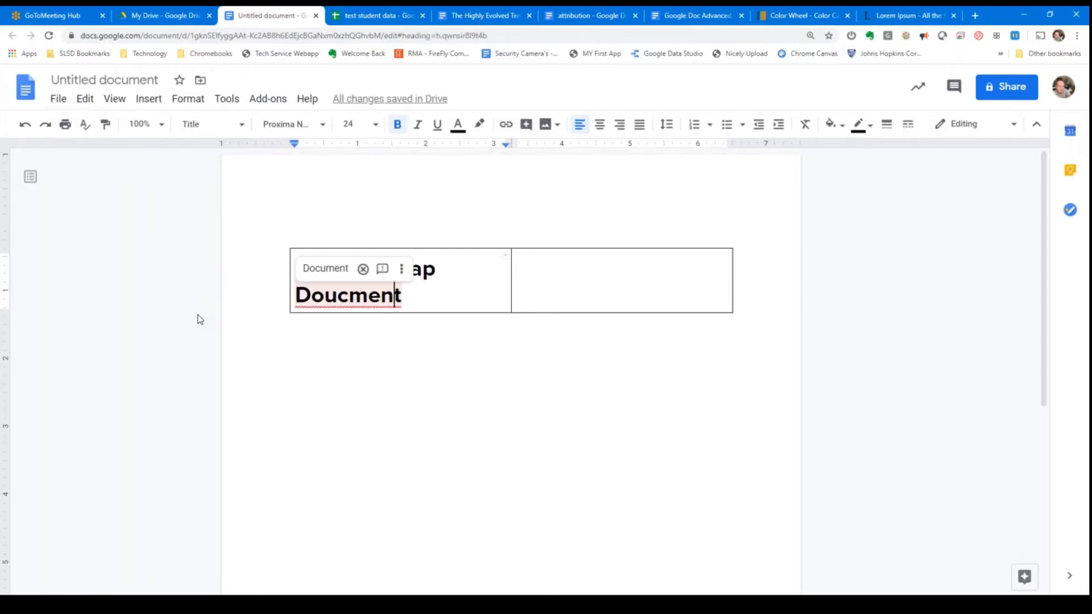
pyautogui.press('Left')
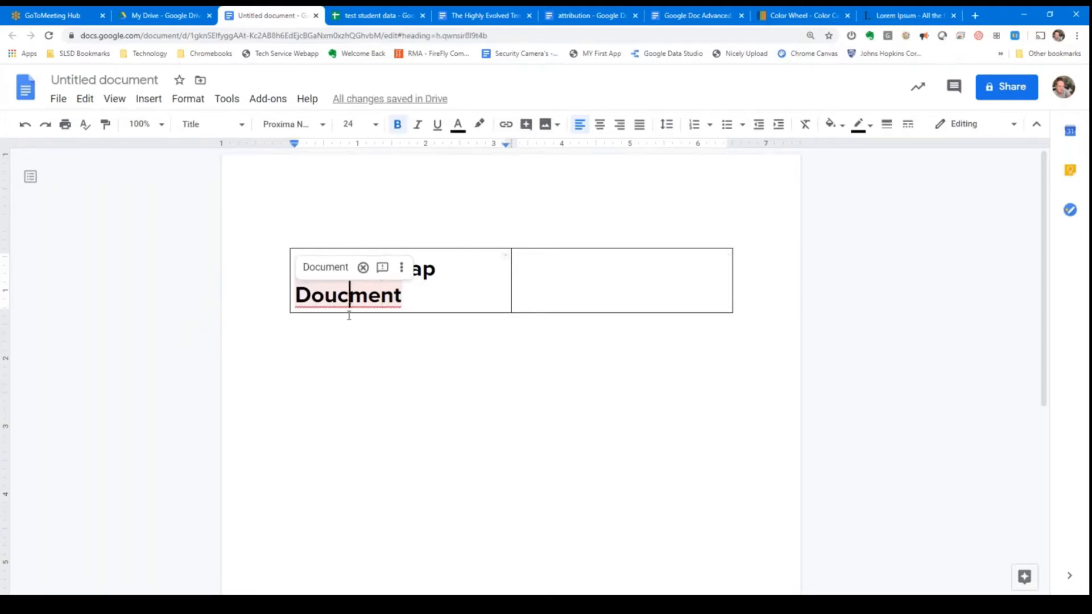
pyautogui.press('BackSpace')
pyautogui.press('BackSpace')
pyautogui.press('BackSpace')
pyautogui.write('ocu')
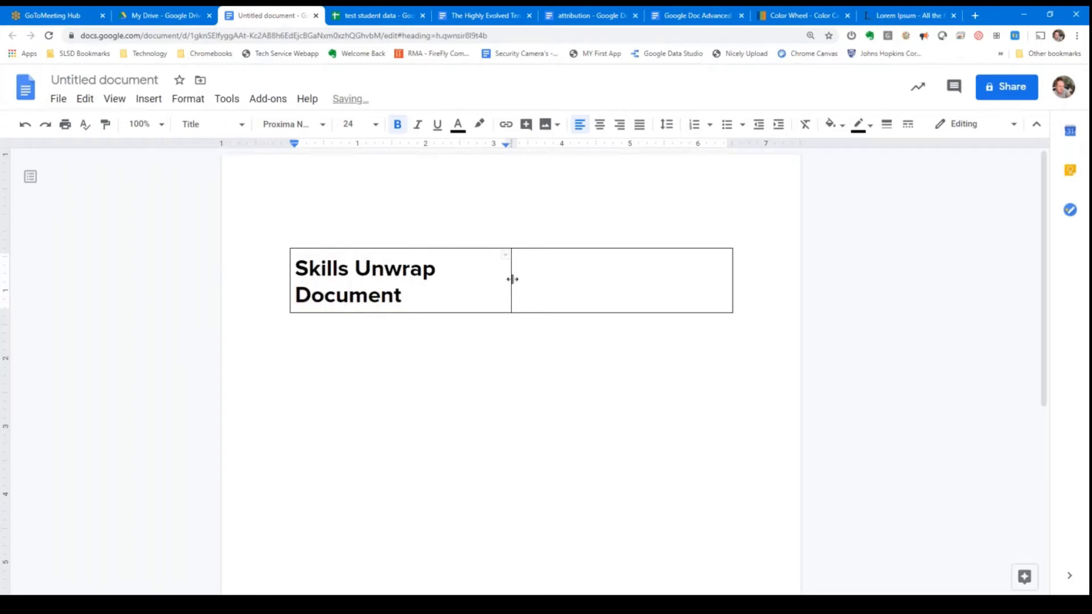
# Step: Widen the table's first column so that the title fits on a single line
pyautogui.moveTo(512, 277)
pyautogui.mouseDown()
pyautogui.moveTo(599, 277)
pyautogui.moveTo(512, 276)
pyautogui.mouseUp()
pyautogui.moveTo(511, 274); pyautogui.dragTo(574, 282)
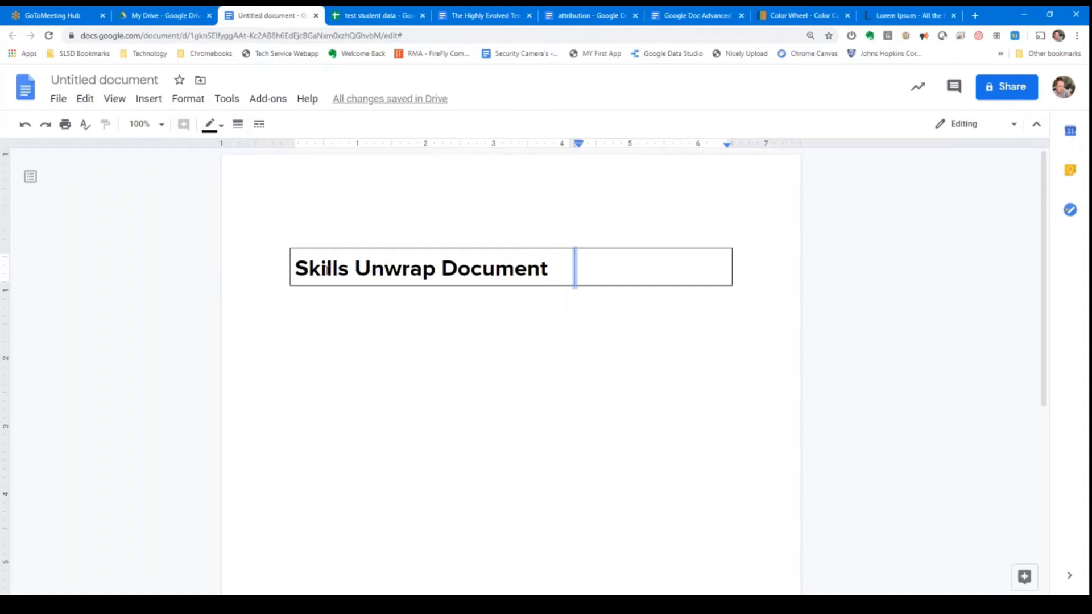
# Step: Add a "Domain:" line in the Subtitle style below the title and start another line under it
pyautogui.click(556, 266)
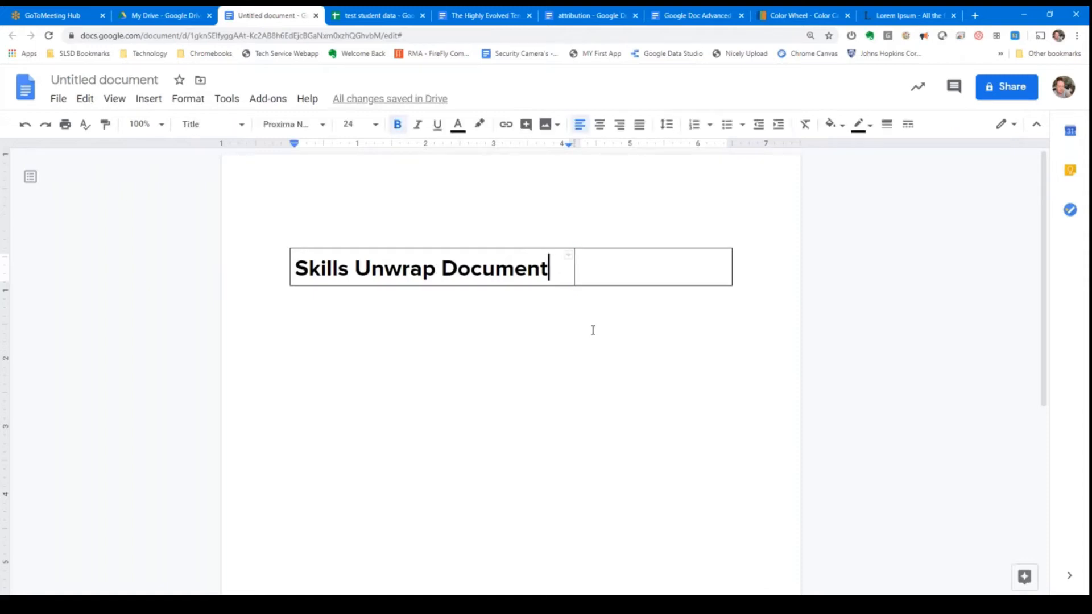
pyautogui.press('Return')
pyautogui.click(199, 125)
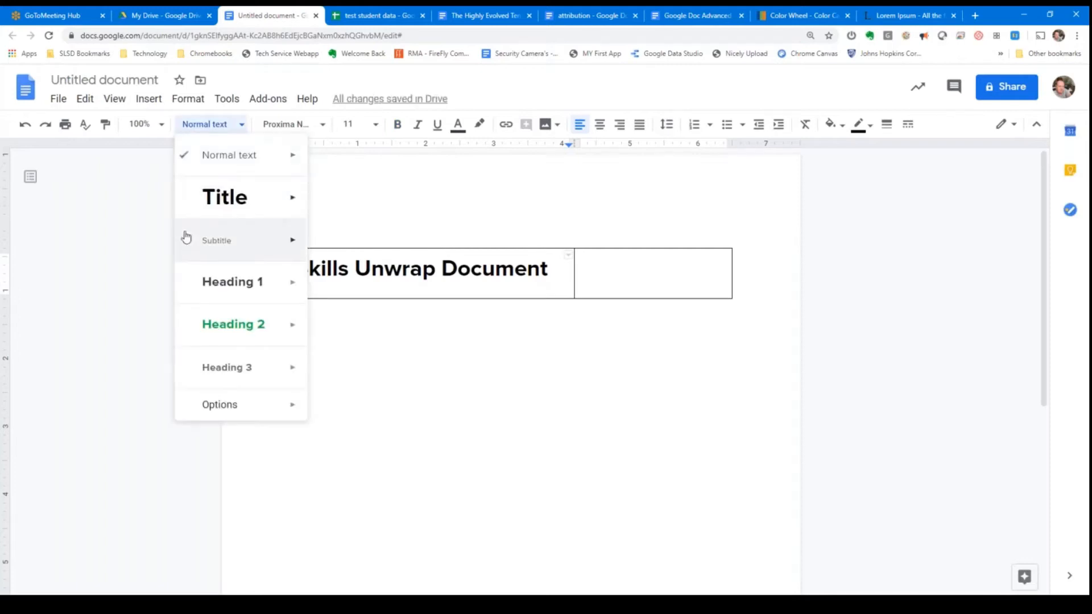
pyautogui.click(202, 243)
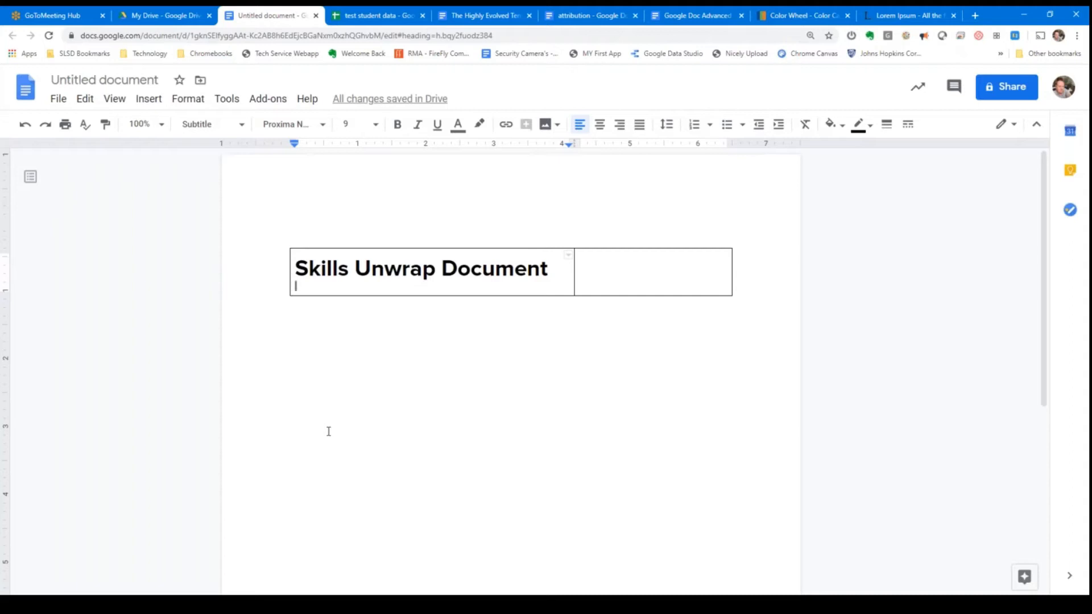
pyautogui.write('Domain')
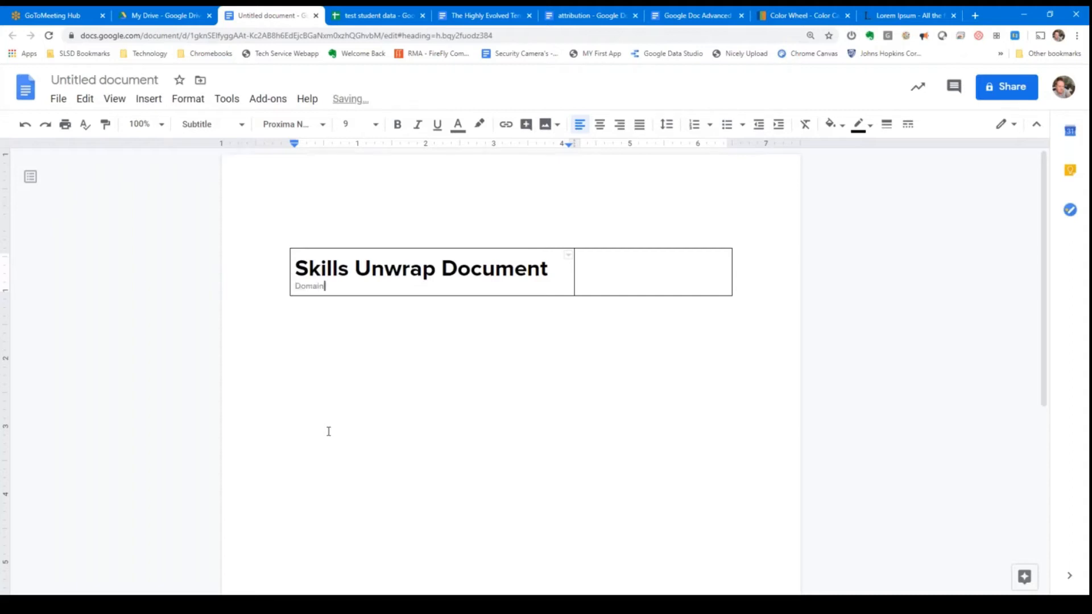
pyautogui.write(':')
pyautogui.press('Return')
pyautogui.write('Cluster')
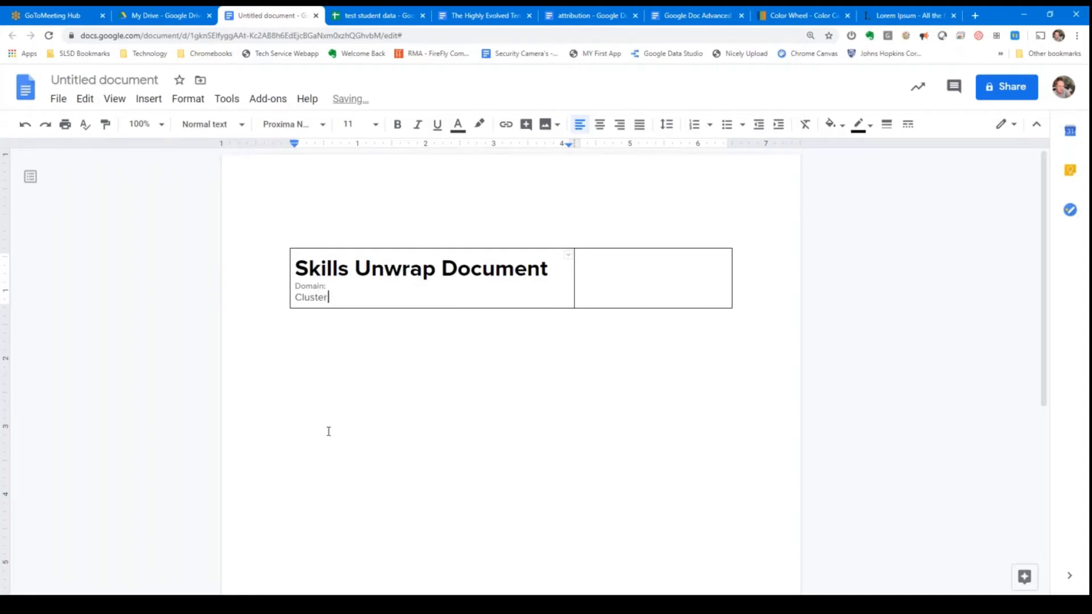
pyautogui.press('BackSpace')
pyautogui.press('BackSpace')
pyautogui.press('BackSpace')
pyautogui.press('BackSpace')
pyautogui.press('BackSpace')
pyautogui.press('BackSpace')
pyautogui.press('BackSpace')
# Step: Set the empty line below "Domain:" to the Subtitle style and enter "Cluster:"
pyautogui.click(194, 124)
pyautogui.click(209, 245)
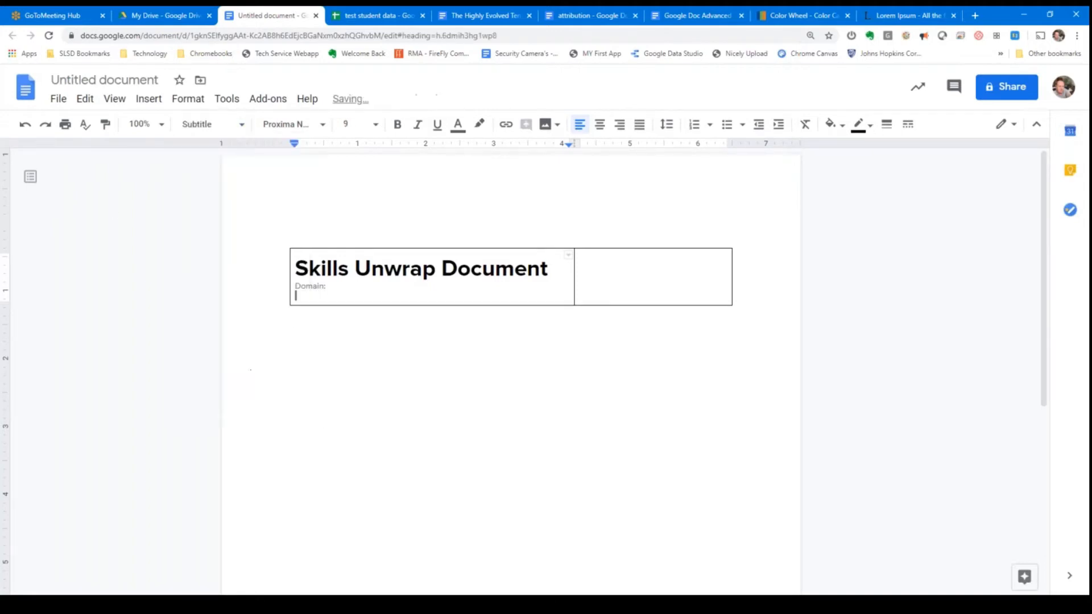
pyautogui.write('Cluster:')
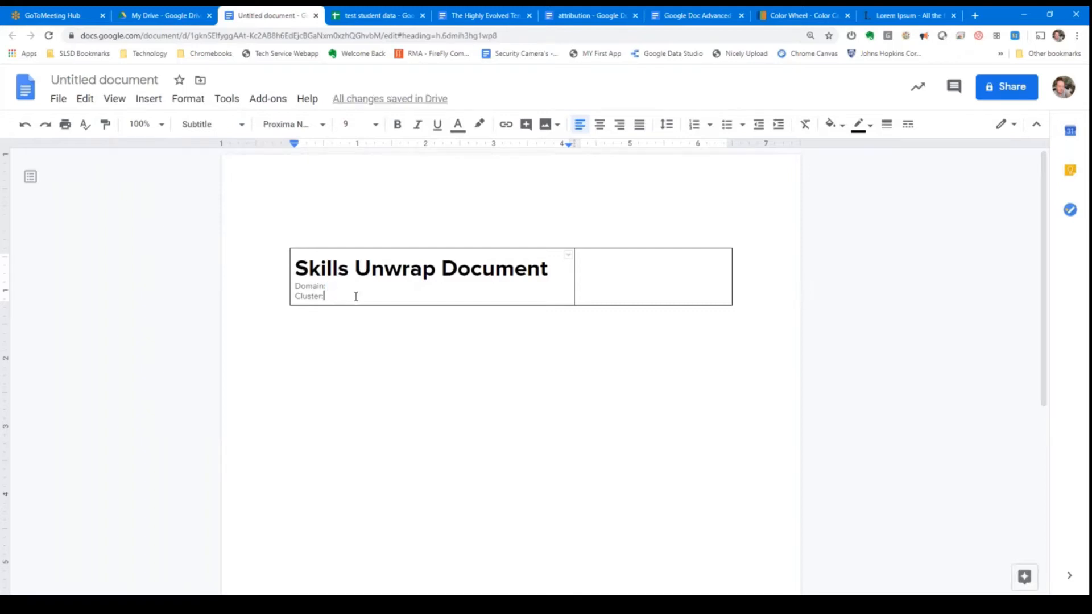
# Step: Search the web for "school icon" images for the table's second cell, and close the image search
pyautogui.click(694, 294)
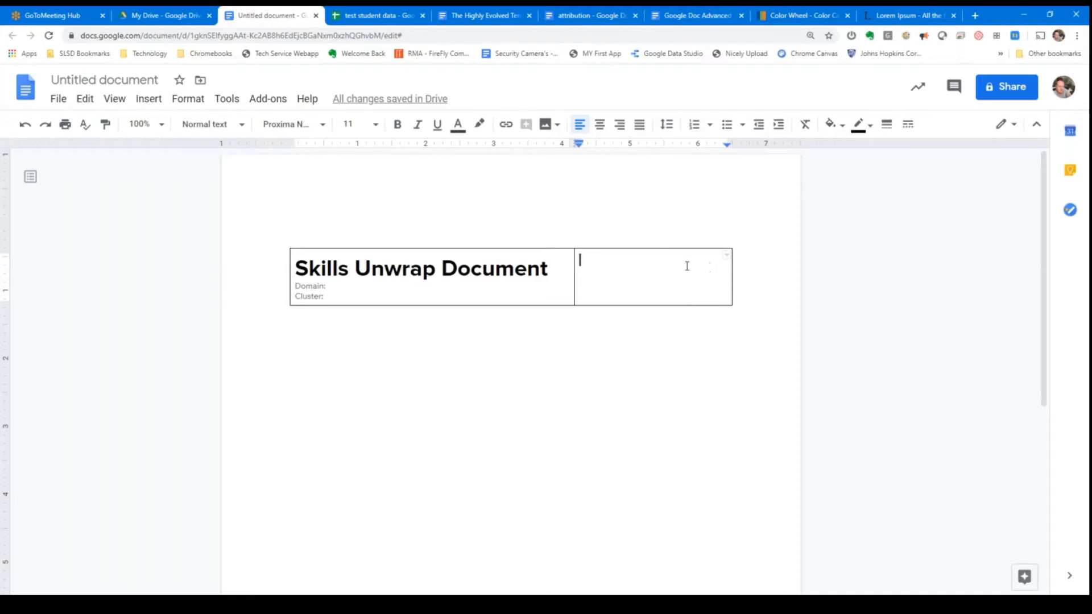
pyautogui.click(142, 100)
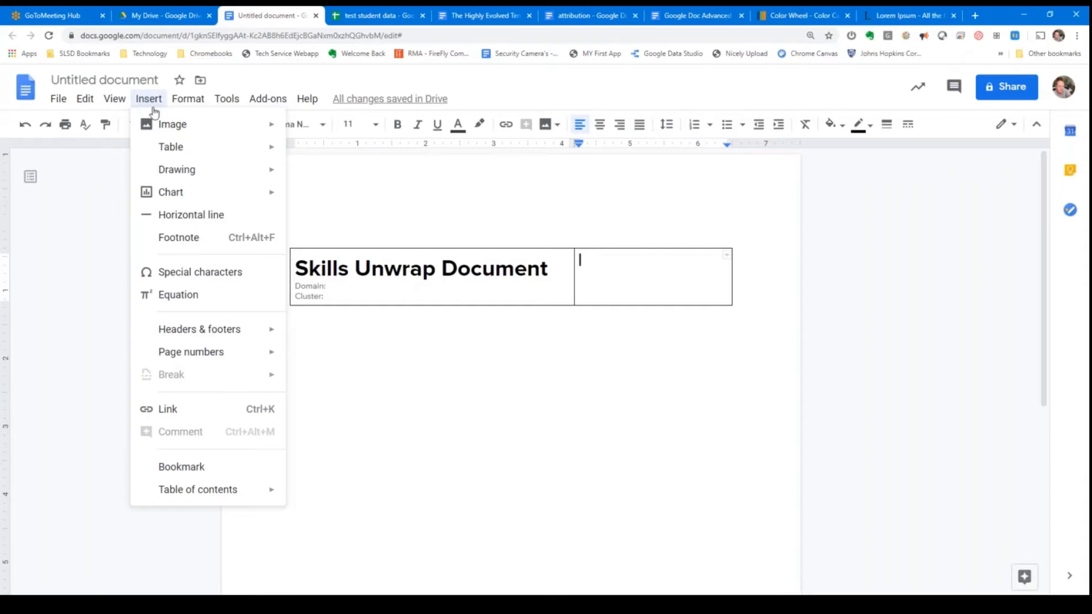
pyautogui.moveTo(160, 131)
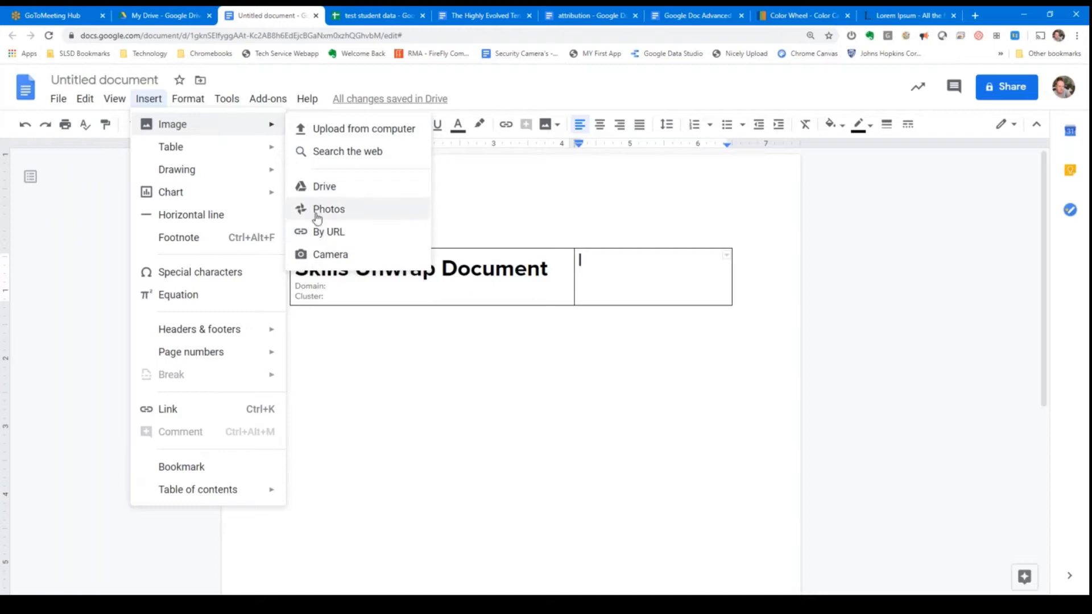
pyautogui.click(352, 158)
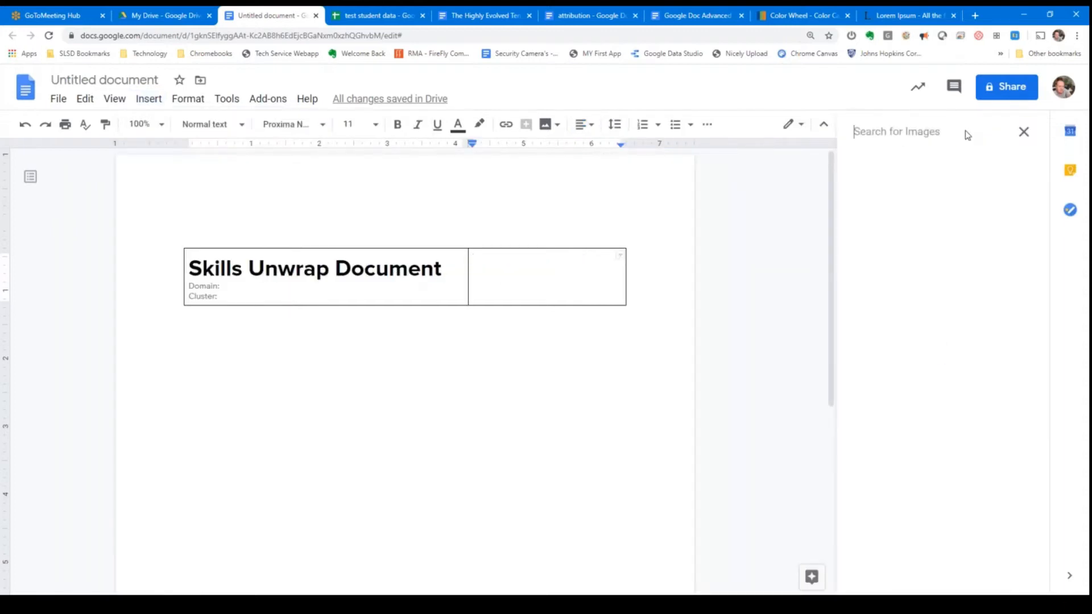
pyautogui.click(897, 137)
pyautogui.write('scho')
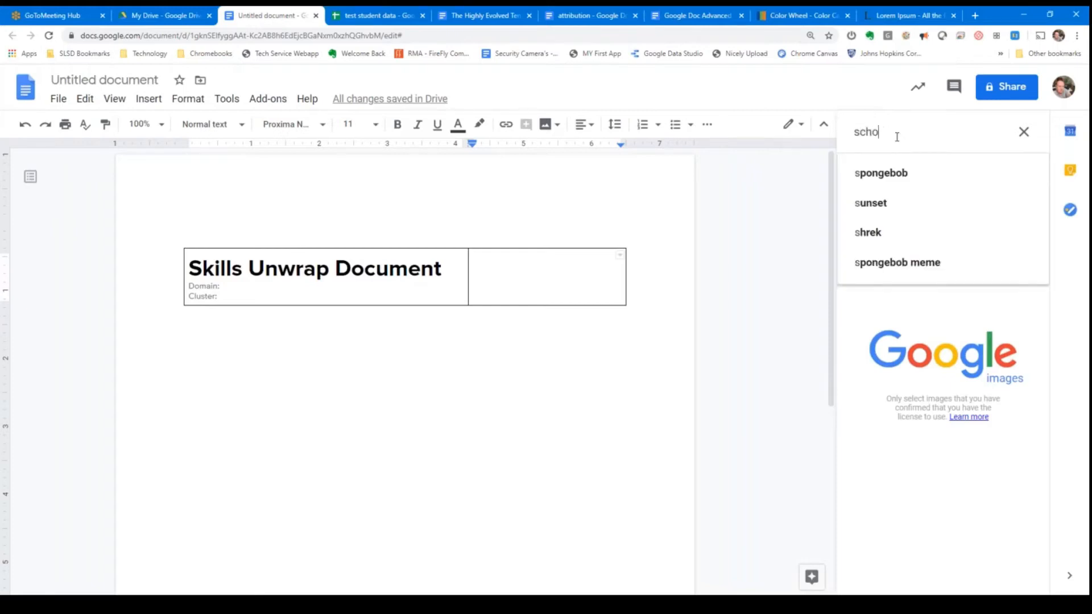
pyautogui.write('ol icon')
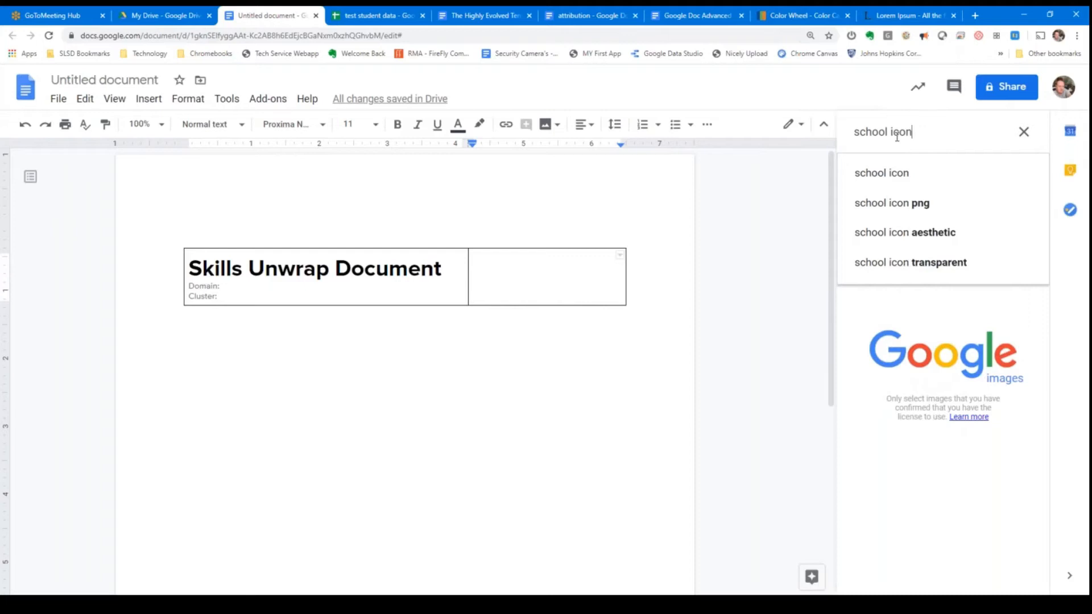
pyautogui.press('Return')
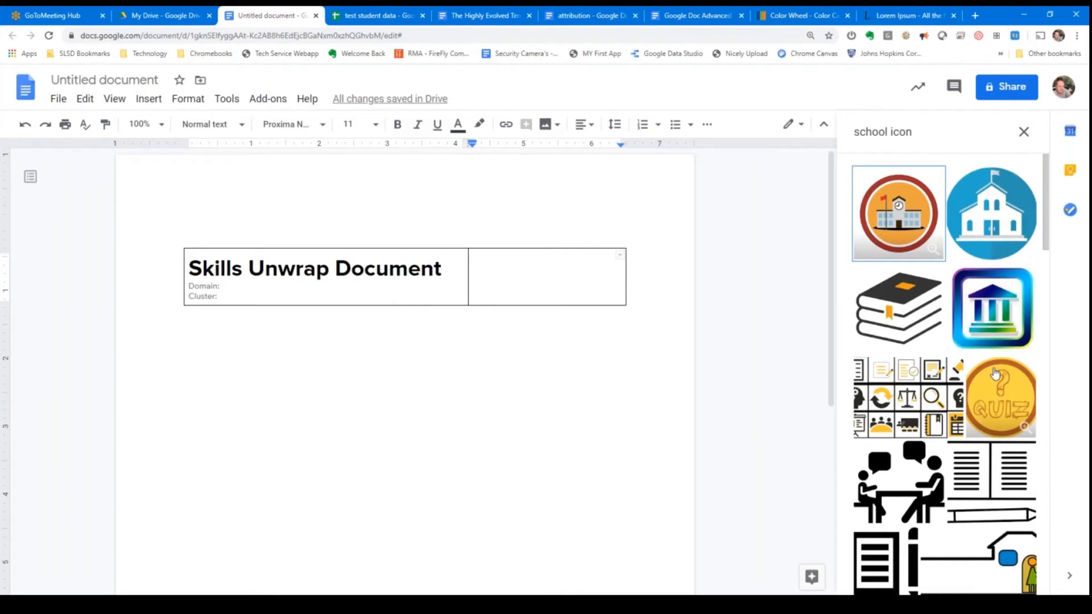
pyautogui.click(1023, 132)
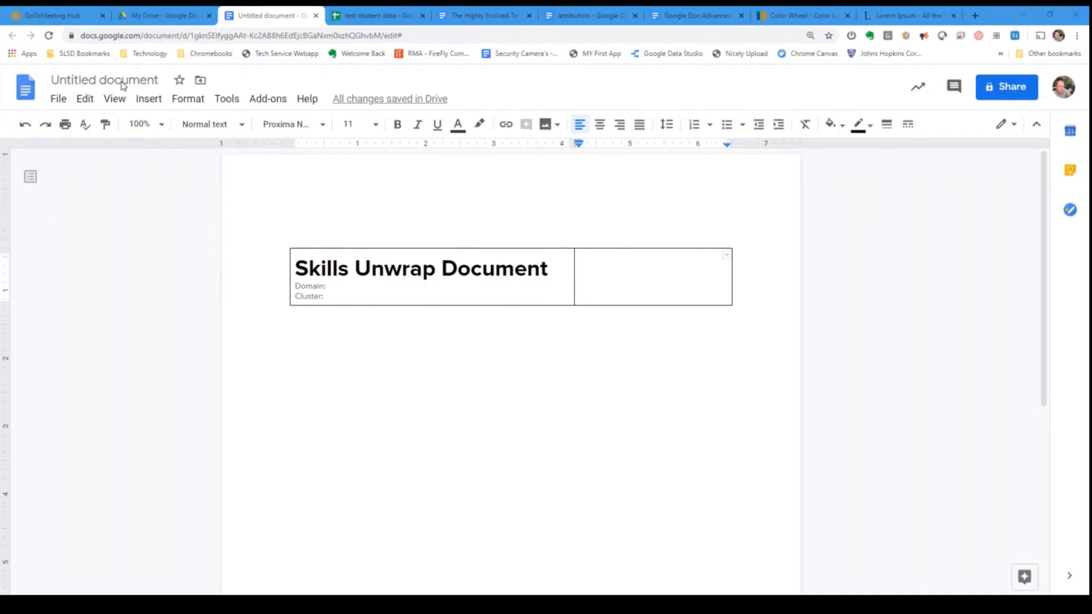
# Step: Start inserting a Drive image in the table's second cell and open the teamwork-1 folder under My Documents > Images > icons
pyautogui.doubleClick(636, 276)
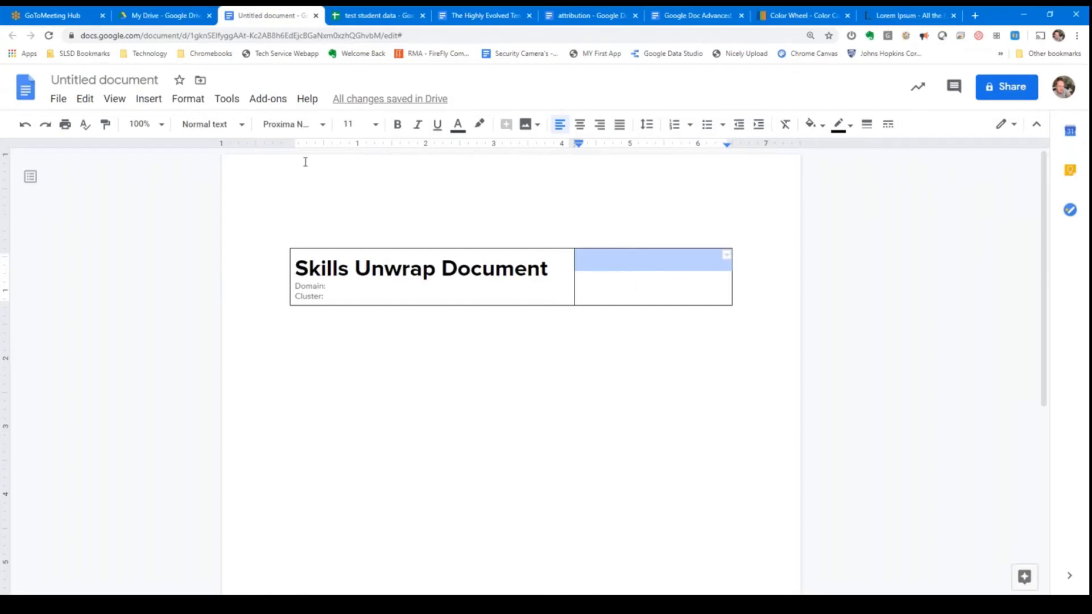
pyautogui.click(148, 98)
pyautogui.moveTo(217, 133)
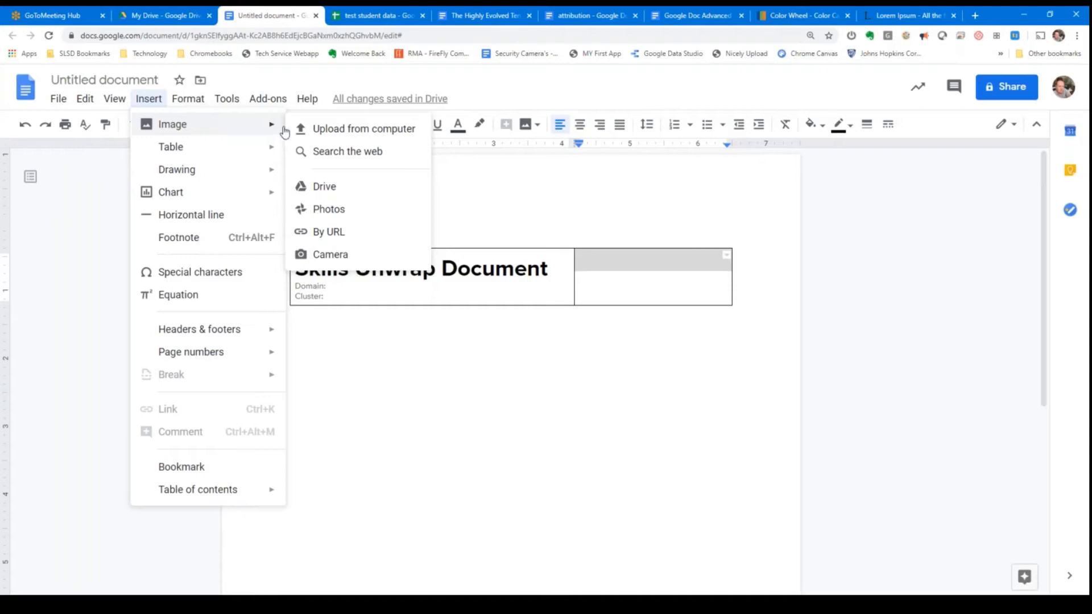
pyautogui.click(334, 188)
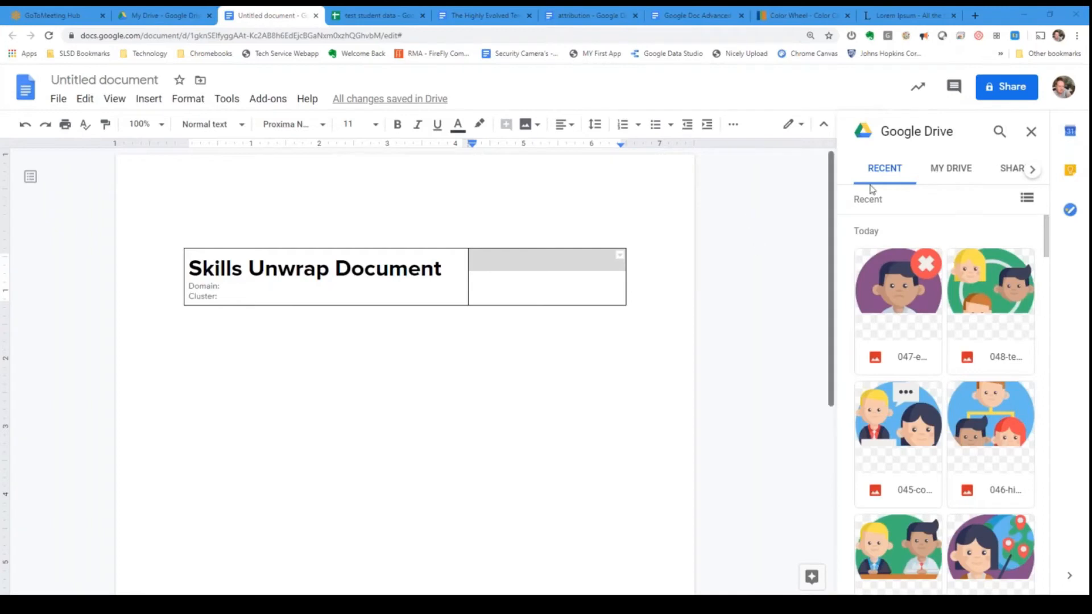
pyautogui.click(953, 169)
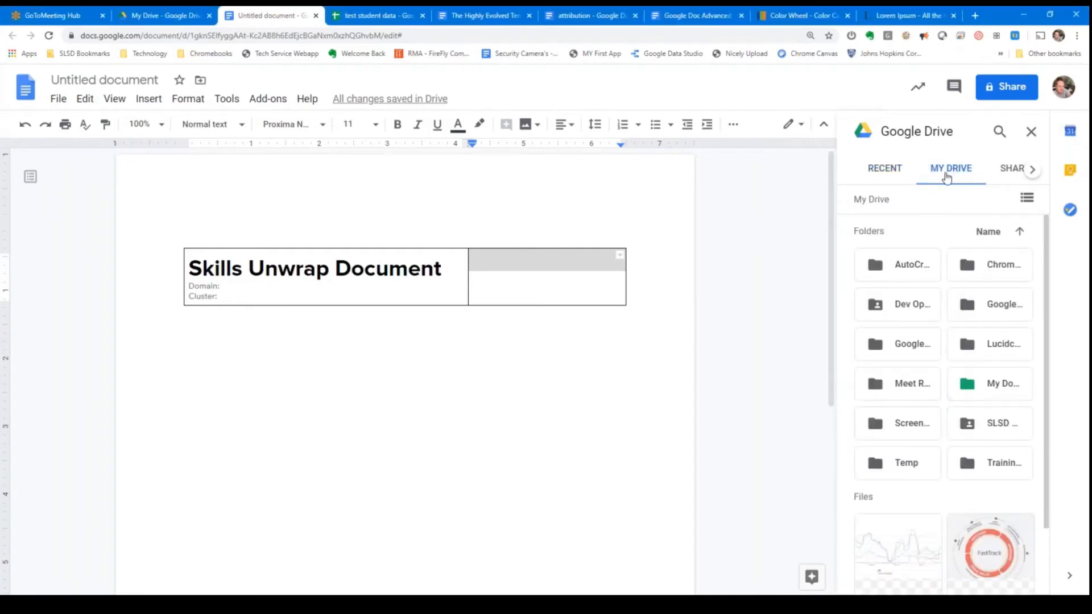
pyautogui.click(995, 384)
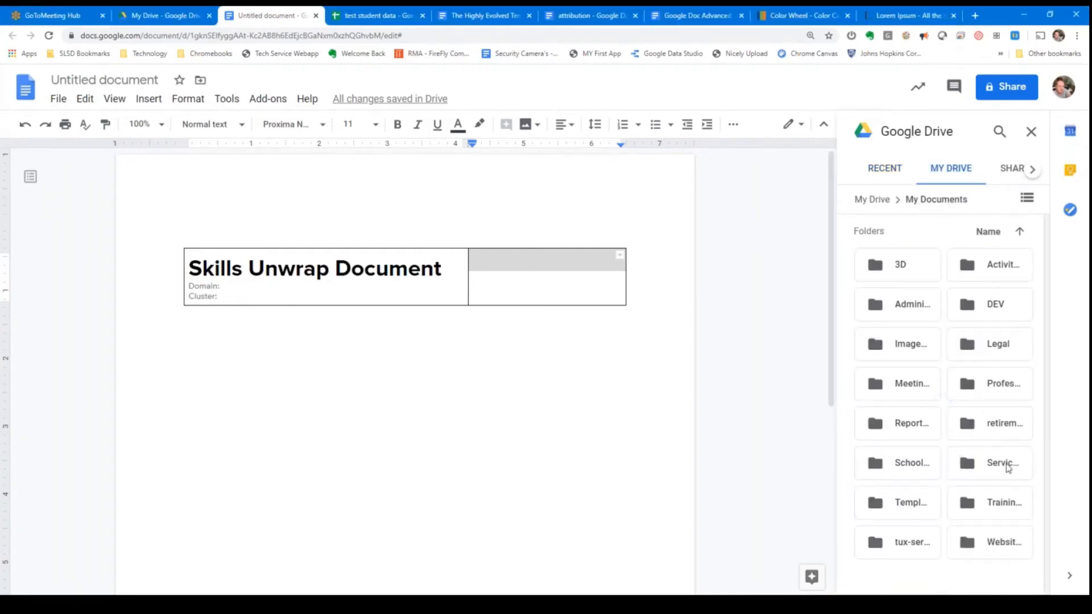
pyautogui.click(901, 346)
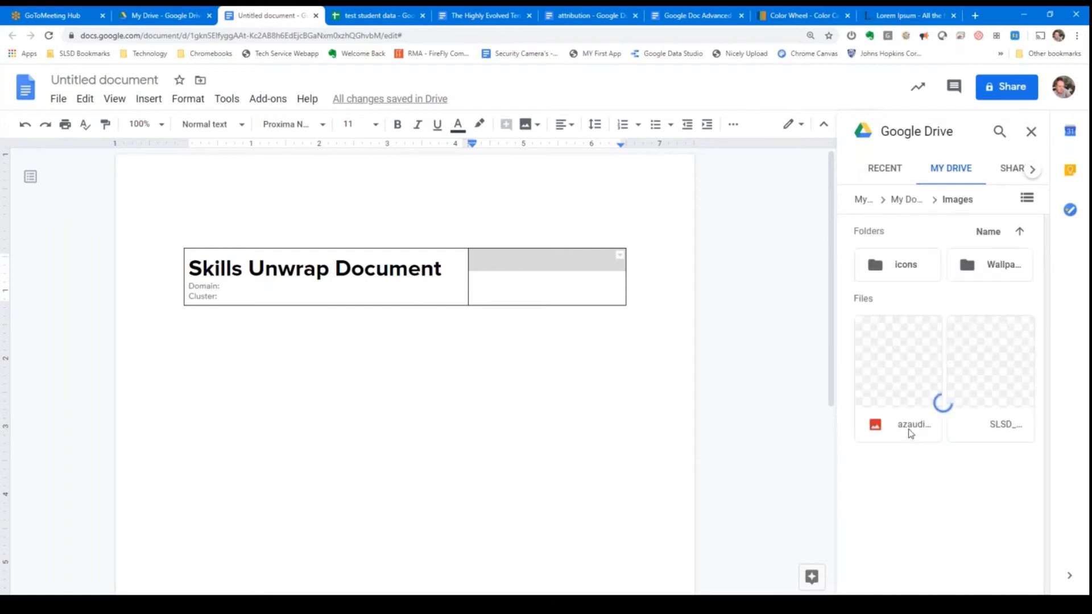
pyautogui.click(891, 270)
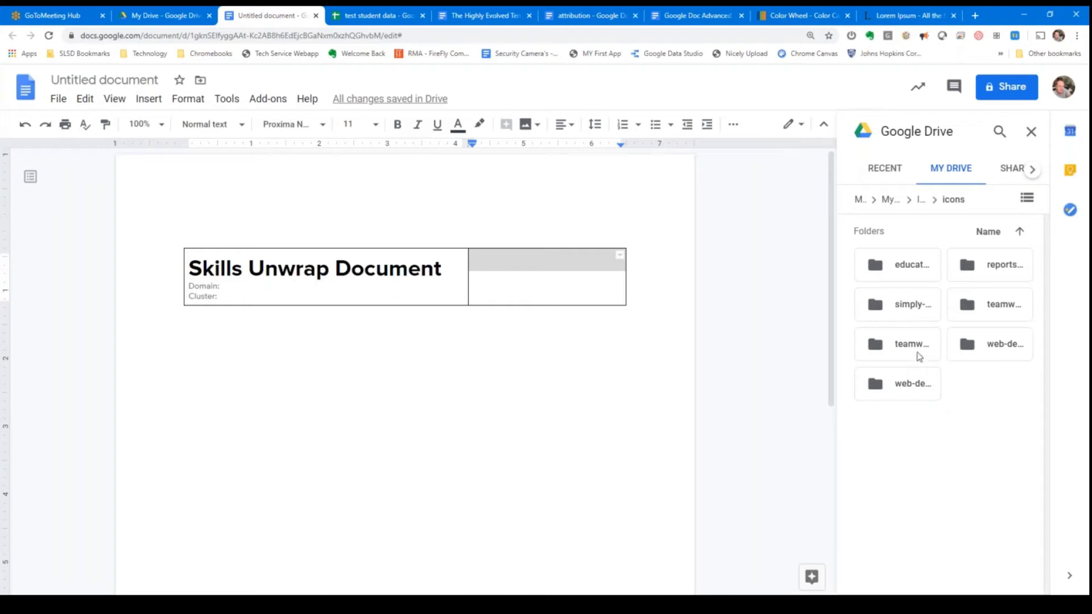
pyautogui.click(1005, 309)
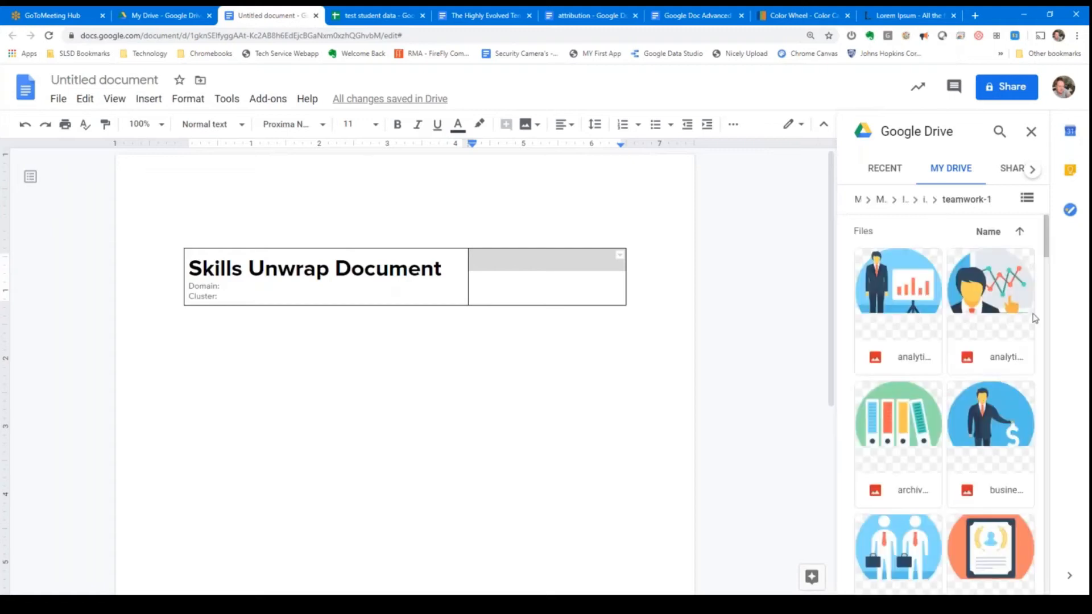
# Step: Insert the round "team-3" icon of standing figures into the table's second cell and shrink it proportionally to about half its size
pyautogui.moveTo(1049, 239); pyautogui.dragTo(1075, 580)
pyautogui.scroll(-5, 944, 398)
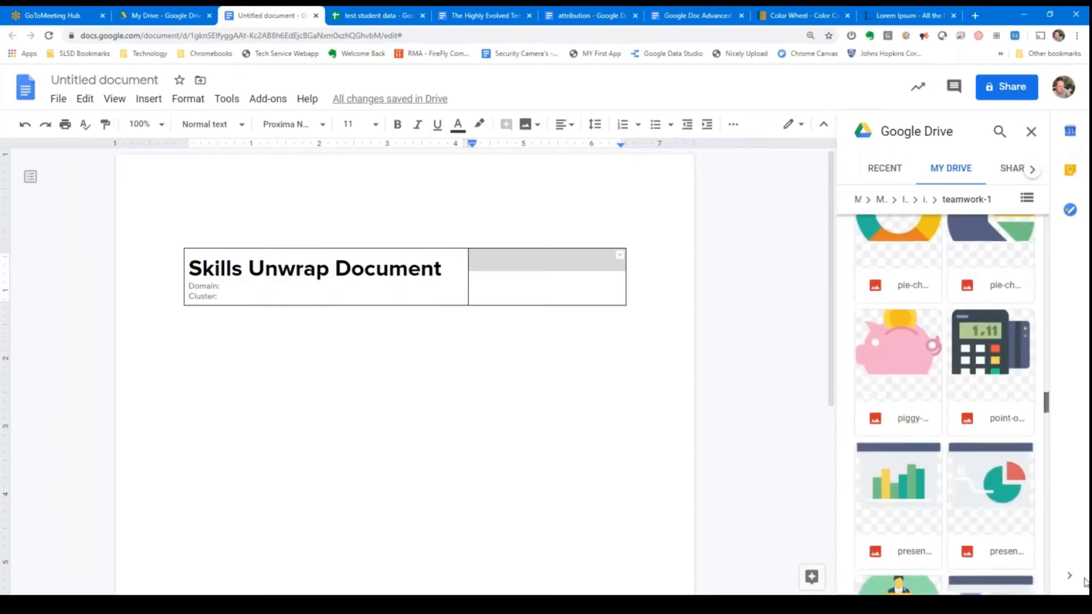
pyautogui.scroll(-10, 1002, 527)
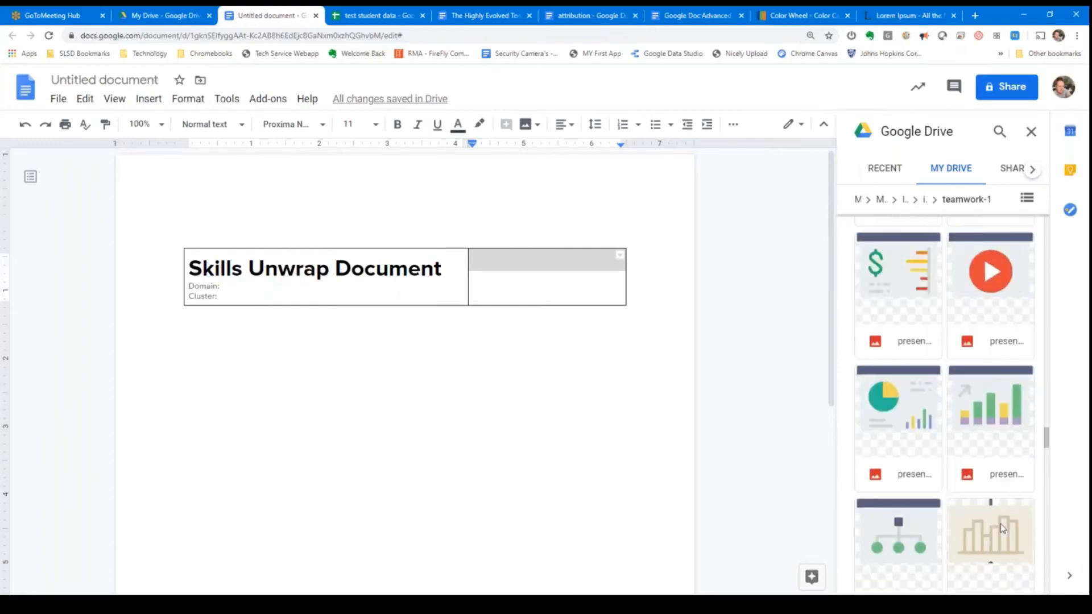
pyautogui.scroll(-5, 1002, 528)
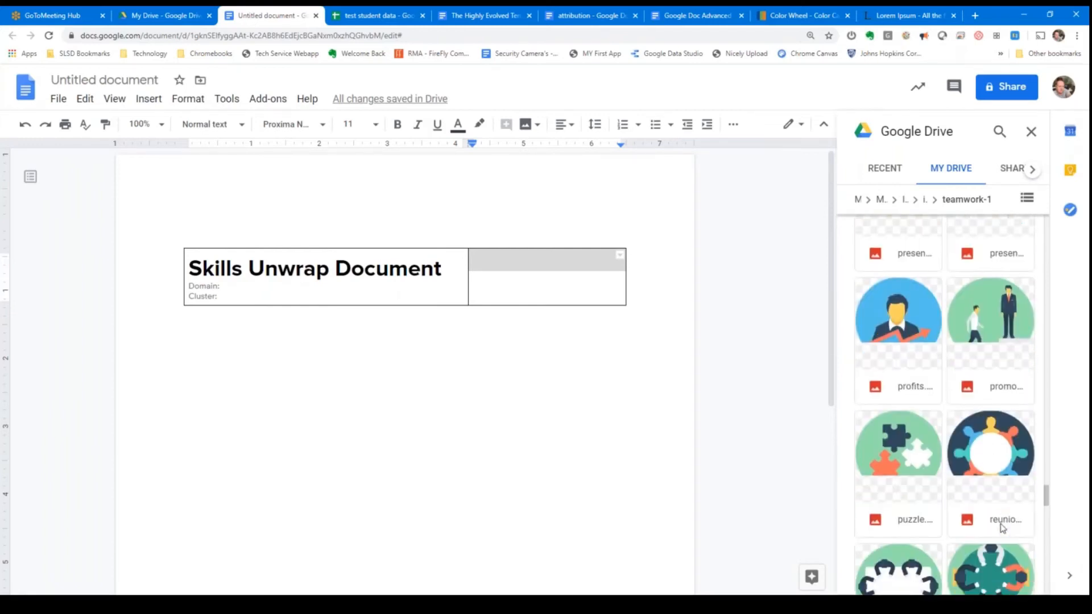
pyautogui.scroll(-10, 1002, 528)
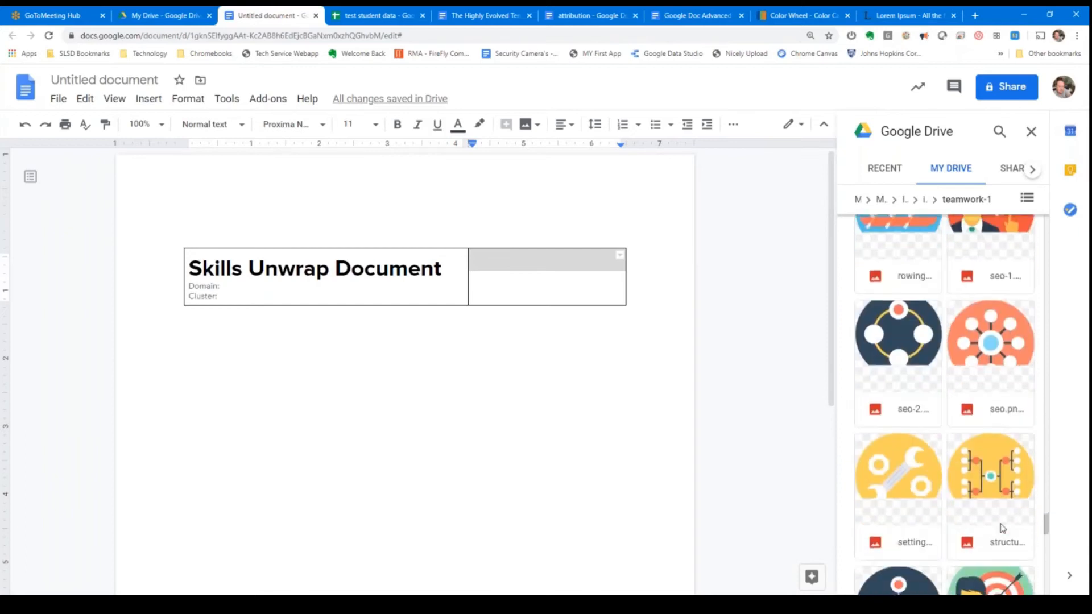
pyautogui.scroll(-4, 1002, 528)
pyautogui.click(898, 367)
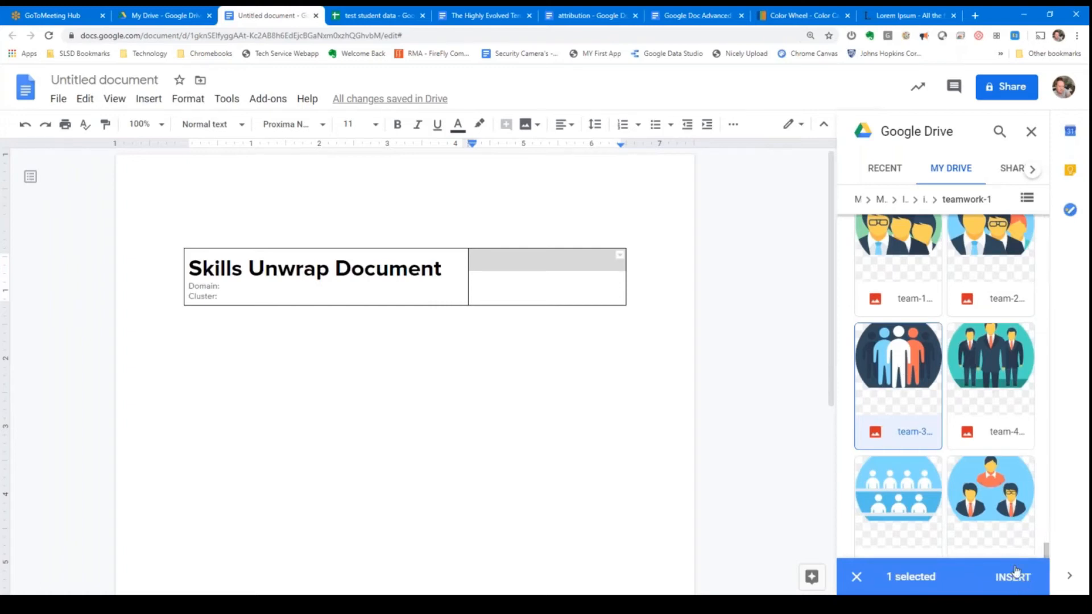
pyautogui.click(1018, 582)
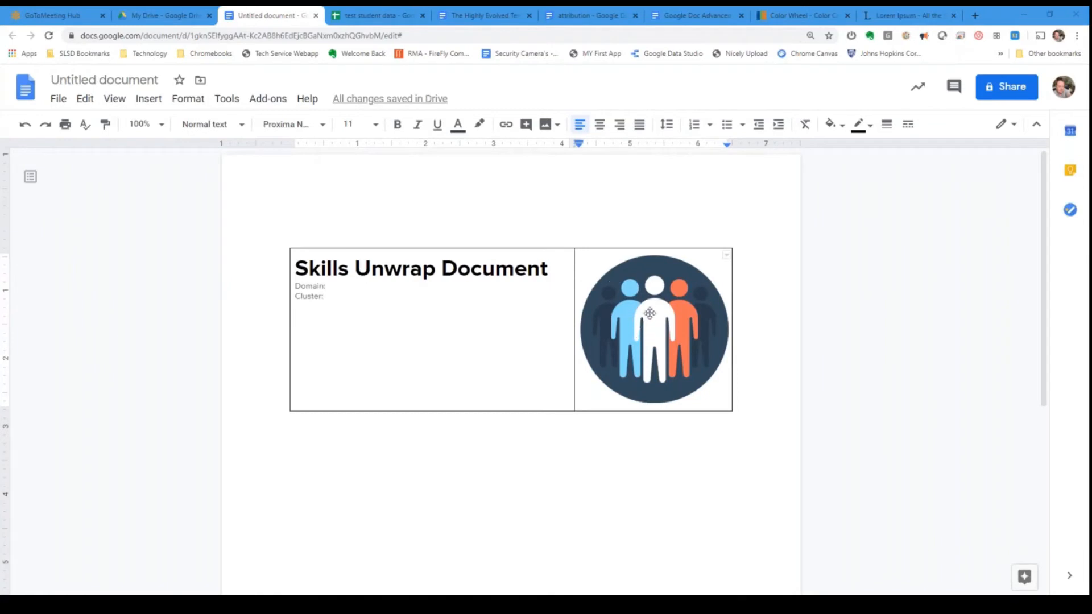
pyautogui.click(648, 318)
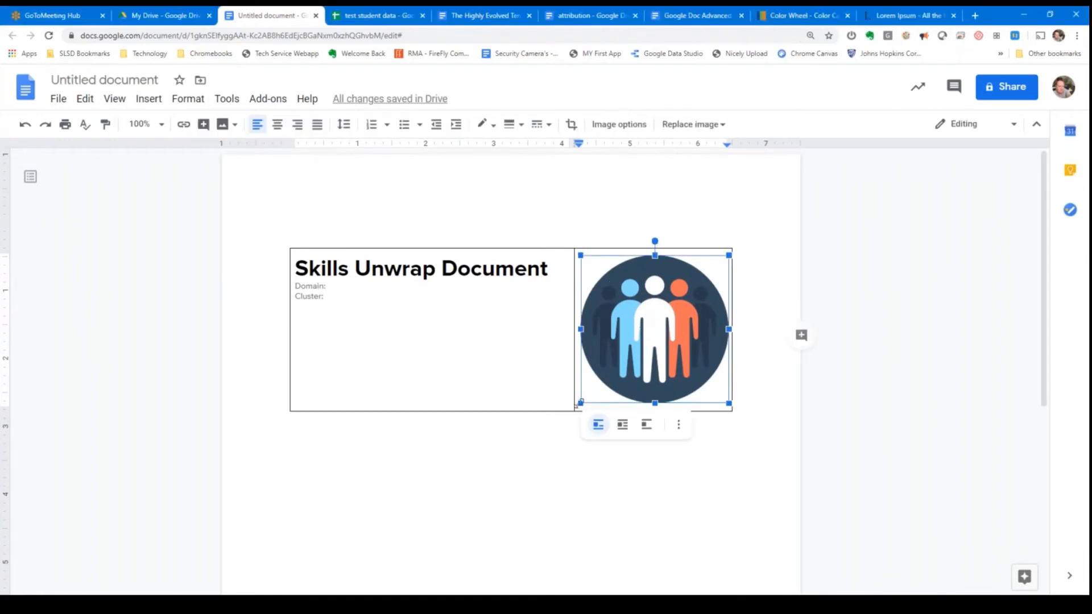
pyautogui.moveTo(577, 405); pyautogui.dragTo(658, 325)
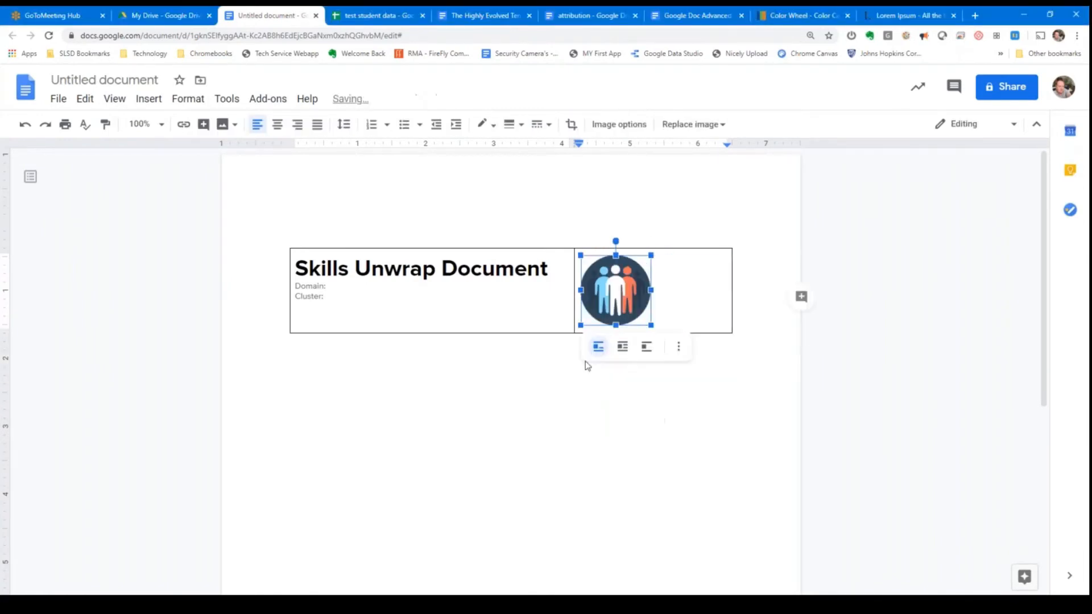
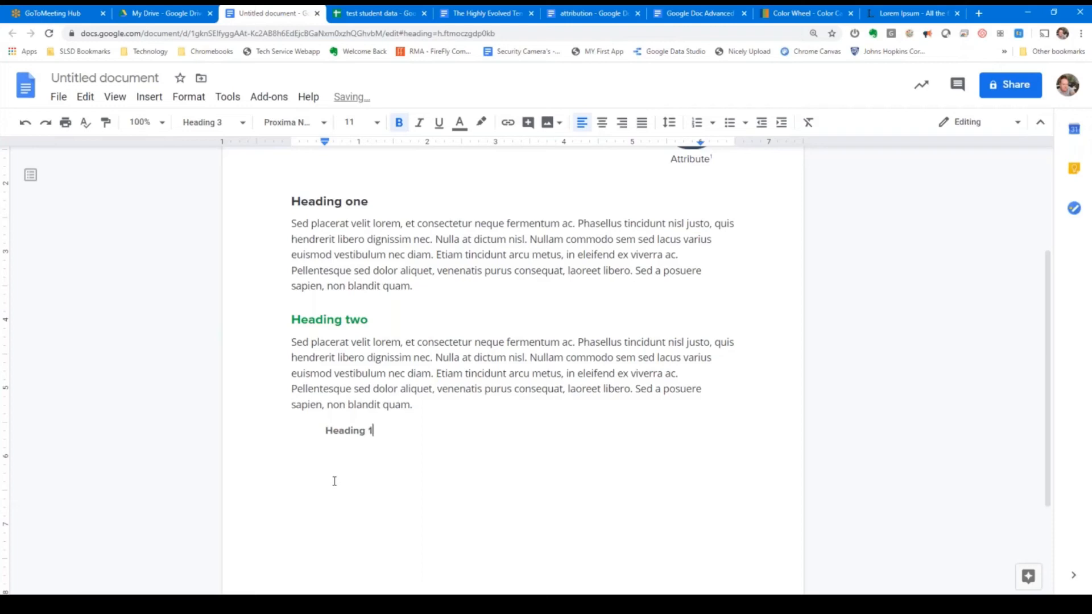
# Step: Complete the indented Heading 3 line as "Heading three" and start a Normal text line below it
pyautogui.write('three')
pyautogui.press('Return')
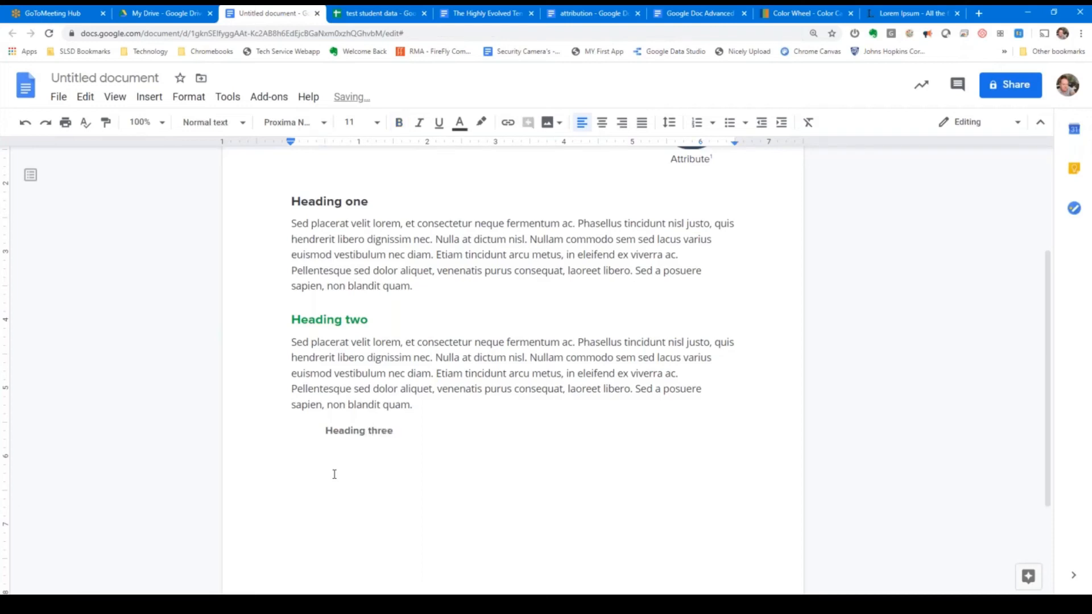
pyautogui.click(201, 122)
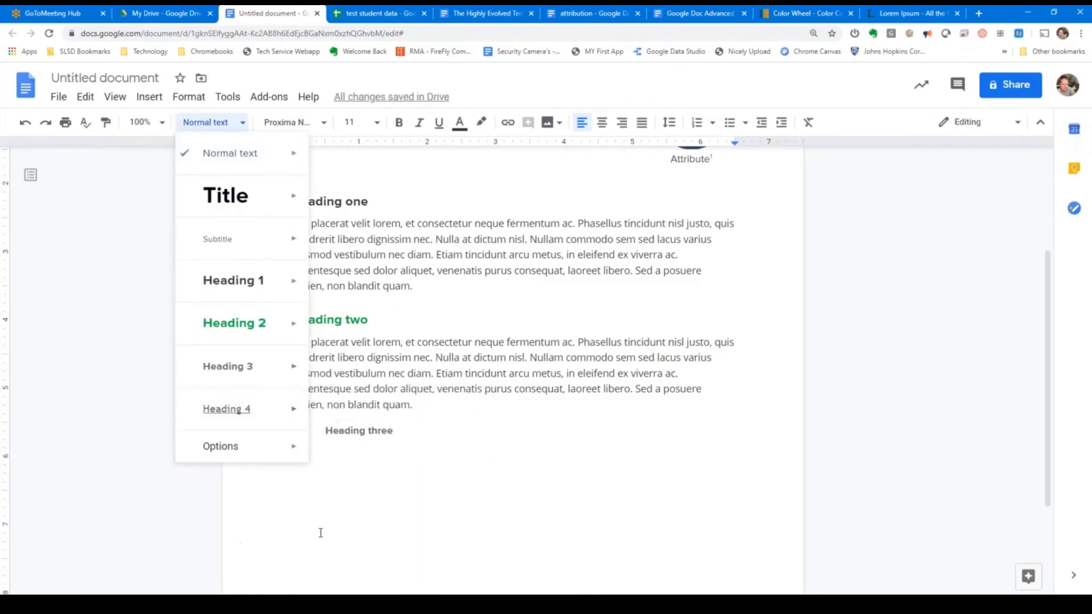
pyautogui.click(598, 509)
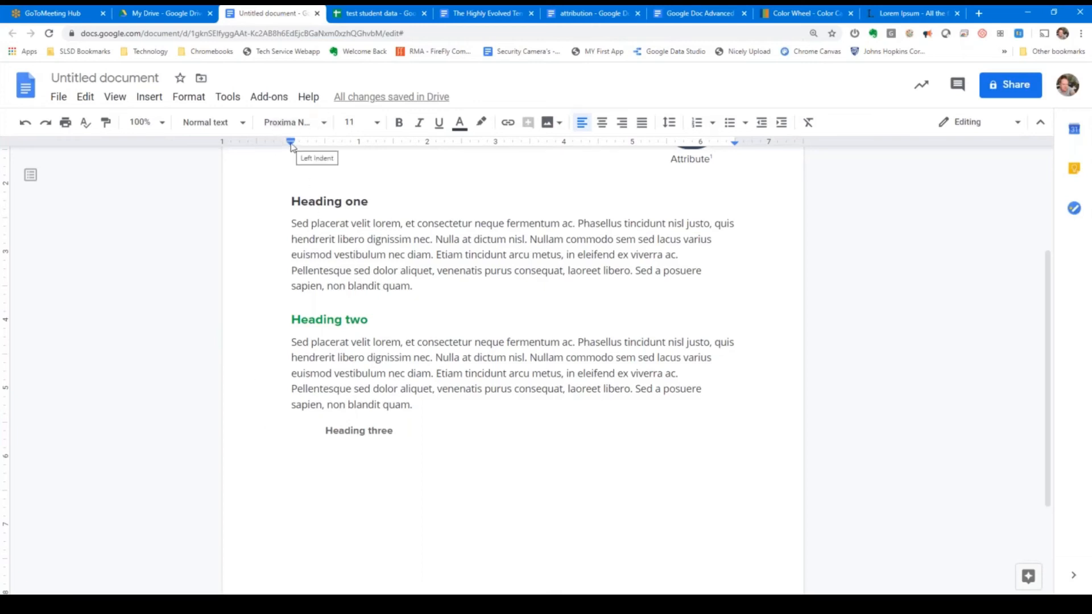
# Step: Outline the ruler's left indent marker with a red rectangle using the screen annotation tool, clear the drawing and exit the tool
pyautogui.click(909, 33)
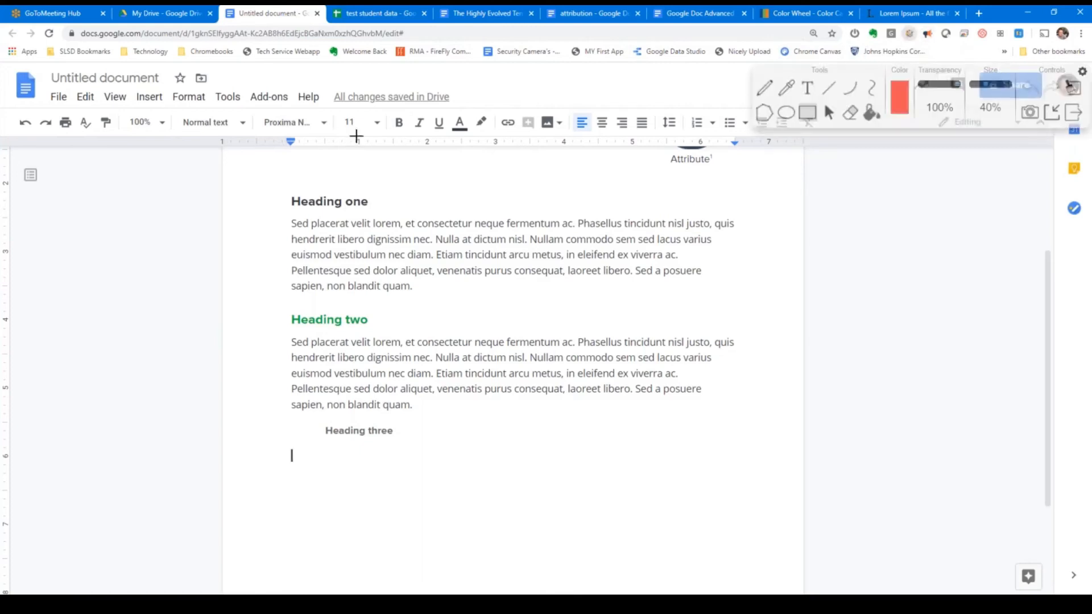
pyautogui.moveTo(304, 130)
pyautogui.mouseDown()
pyautogui.moveTo(267, 146)
pyautogui.moveTo(265, 160)
pyautogui.mouseUp()
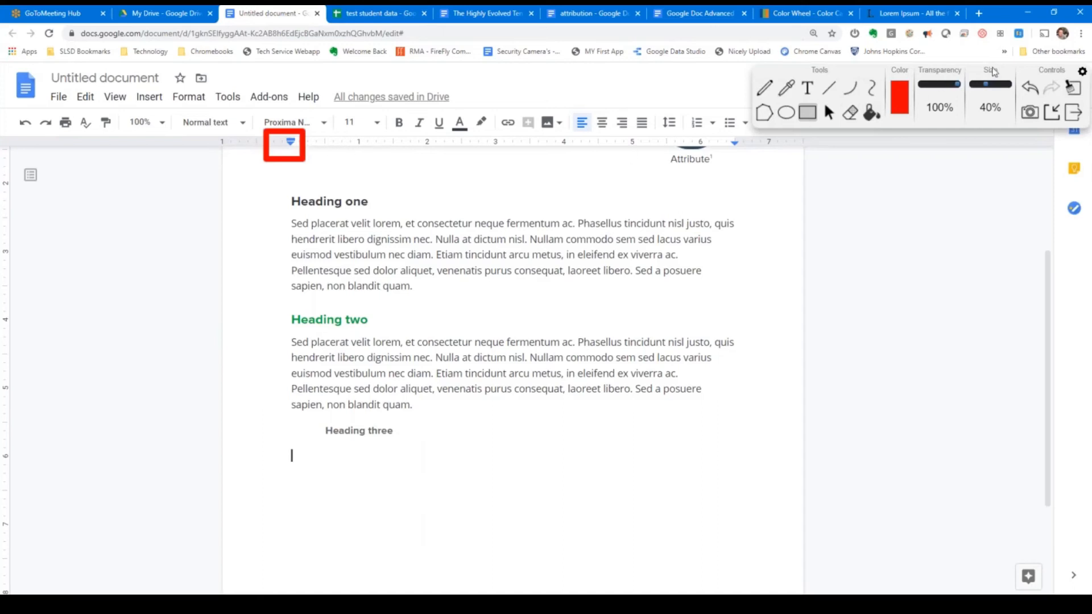
pyautogui.moveTo(989, 69)
pyautogui.mouseDown()
pyautogui.moveTo(989, 94)
pyautogui.moveTo(942, 75)
pyautogui.mouseUp()
pyautogui.moveTo(833, 84)
pyautogui.mouseDown()
pyautogui.moveTo(560, 63)
pyautogui.moveTo(611, 69)
pyautogui.mouseUp()
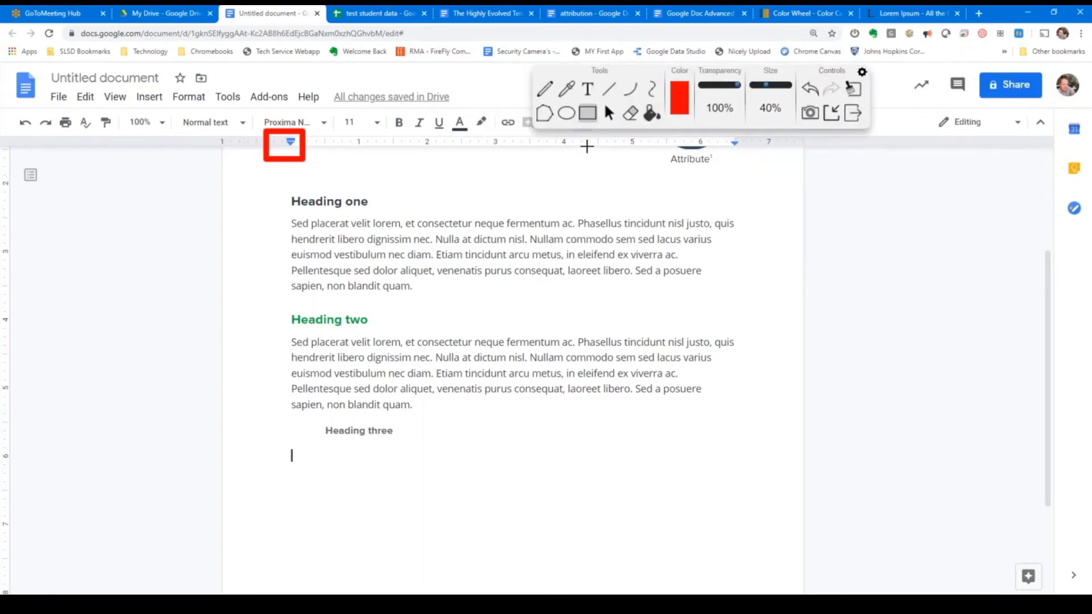
pyautogui.click(853, 89)
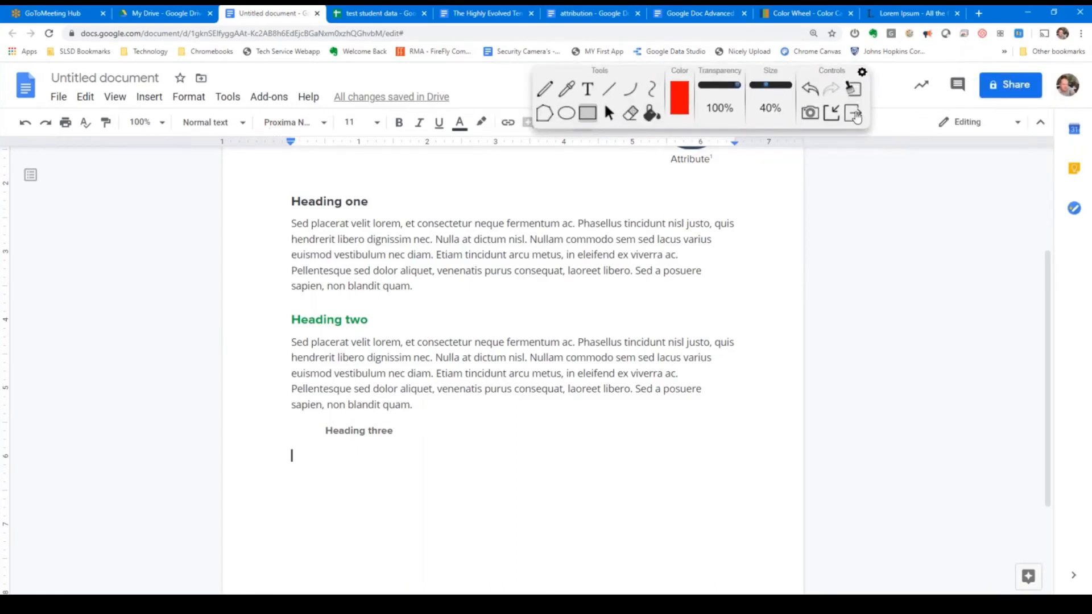
pyautogui.click(853, 113)
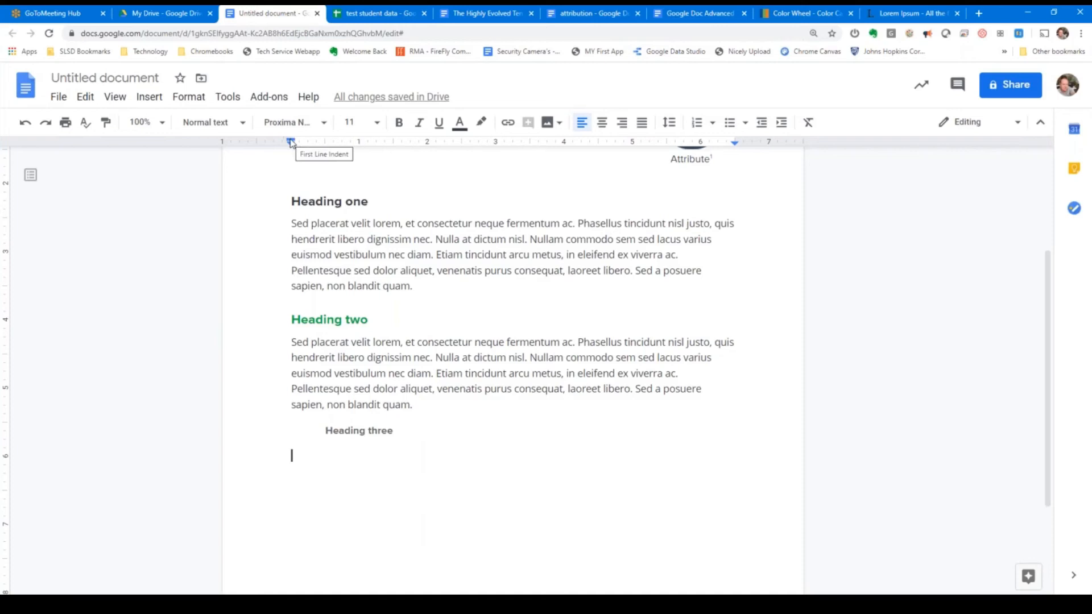
# Step: Indent the line below "Heading three" by 0.50 inch, add the "Sed placerat velit lorem" paragraph there and start another line
pyautogui.moveTo(291, 147)
pyautogui.mouseDown()
pyautogui.moveTo(305, 145)
pyautogui.moveTo(293, 149)
pyautogui.mouseUp()
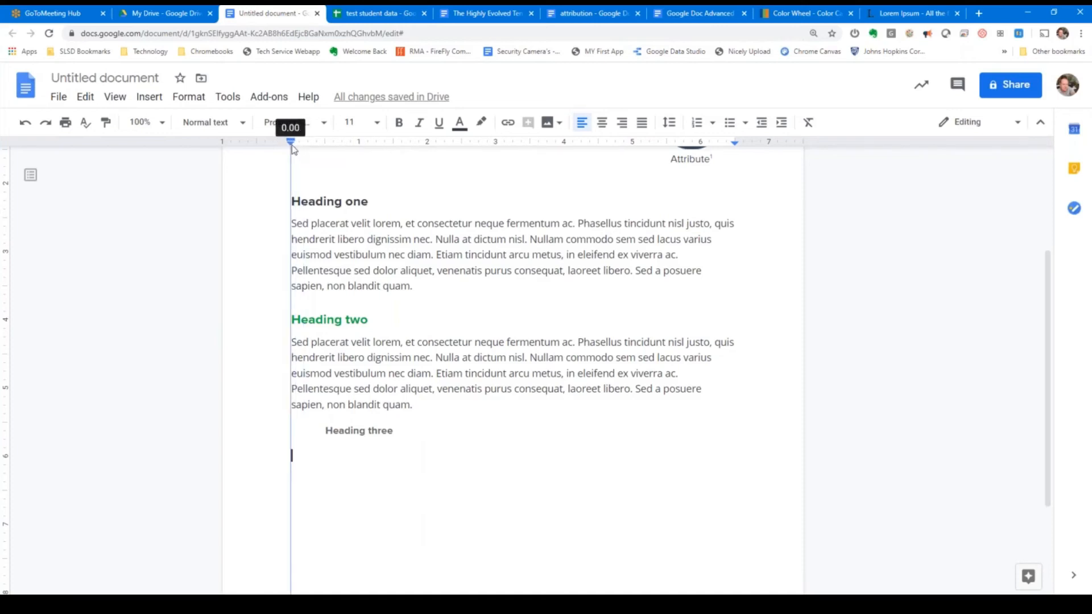
pyautogui.moveTo(293, 149); pyautogui.dragTo(327, 148)
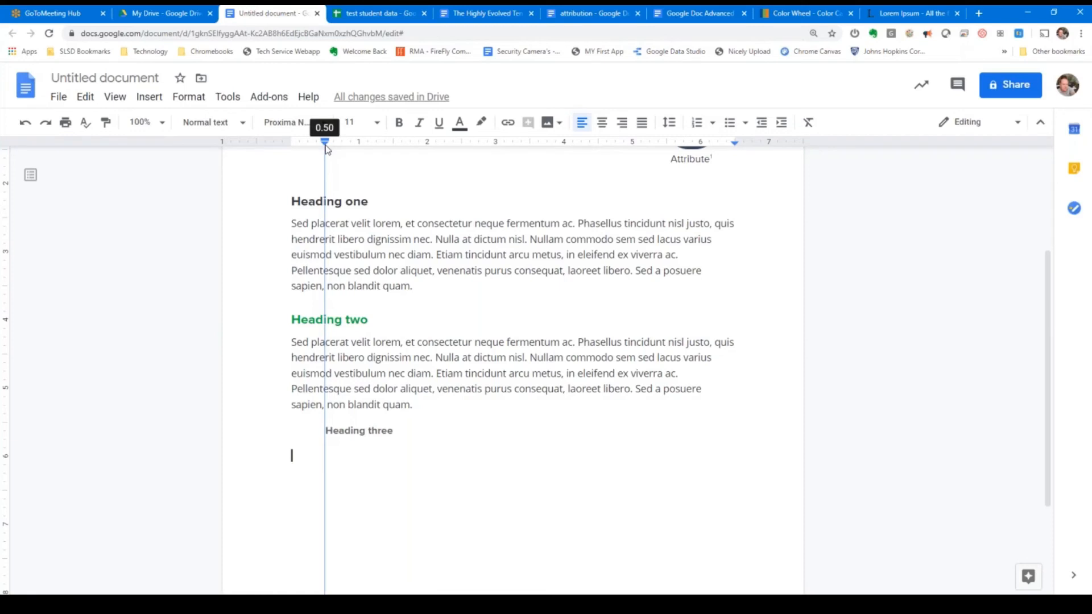
pyautogui.moveTo(327, 148); pyautogui.dragTo(327, 148)
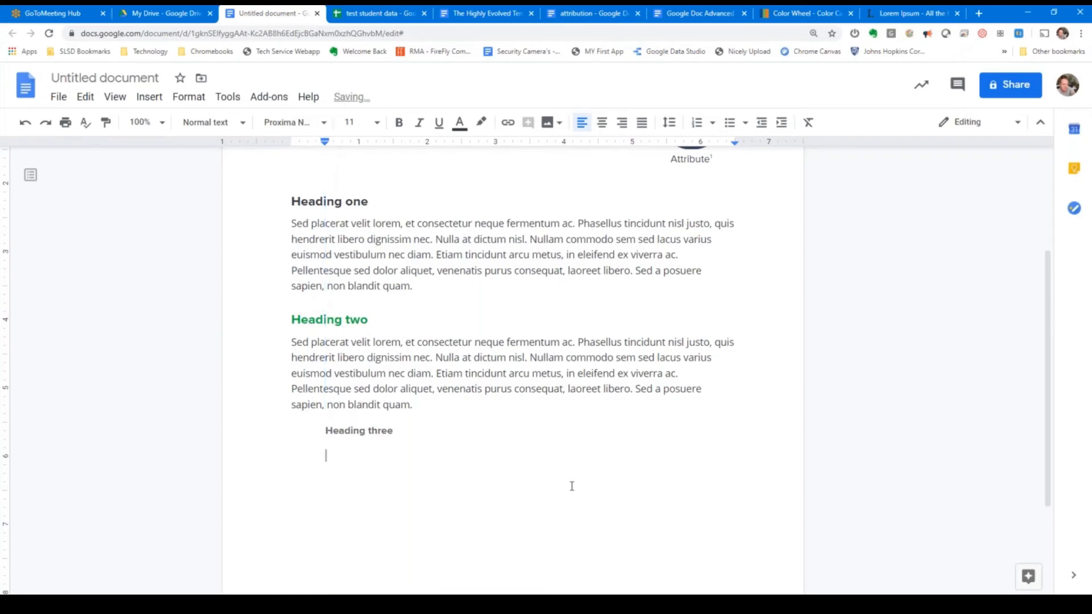
pyautogui.write('Sed placerat velit lorem, et consectetur neque fermentum ac. Phasellus tincidunt nisl justo, quis hendrerit libero dignissim nec. Nulla at dictum nisl. Nullam commodo sem sed lacus varius euismod vestibulum nec diam. Etiam tincidunt arcu metus, in eleifend ex viverra ac. Pellentesque sed dolor aliquet, venenatis purus consequat, laoreet libero. Sed a posuere sapien, non blandit quam.')
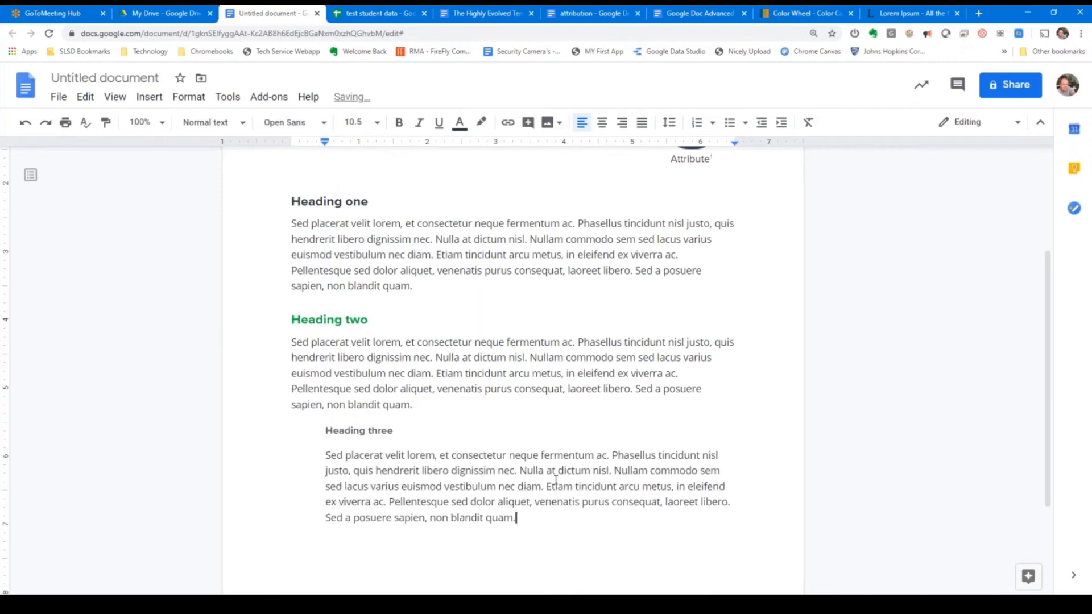
pyautogui.press('Return')
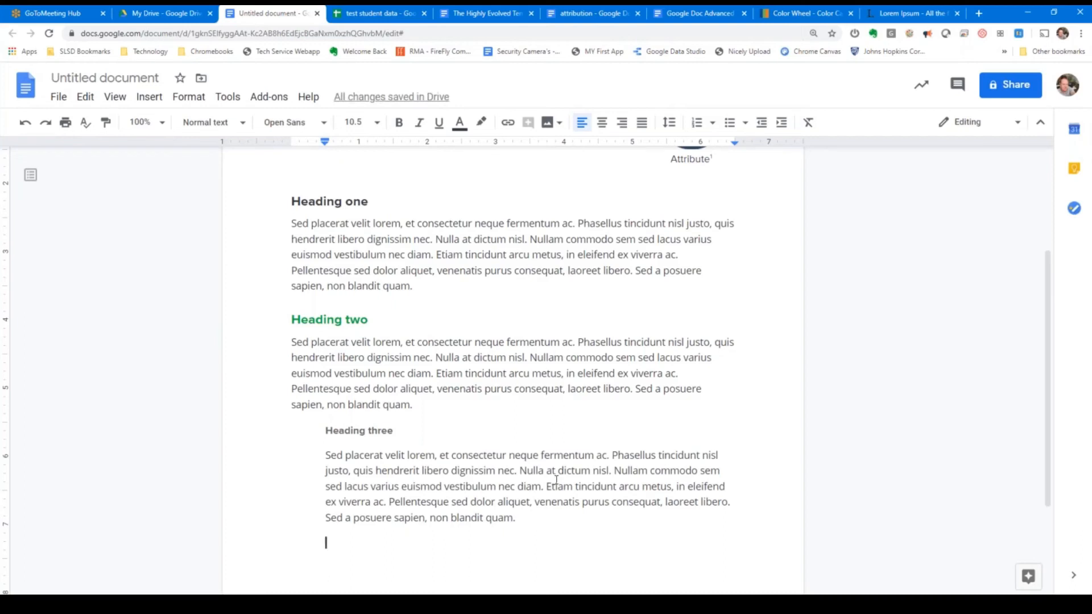
# Step: Move the right indent of the paragraph under "Heading three" inward to 5.5 inches and deselect the text
pyautogui.click(522, 518)
pyautogui.moveTo(503, 517); pyautogui.dragTo(324, 457)
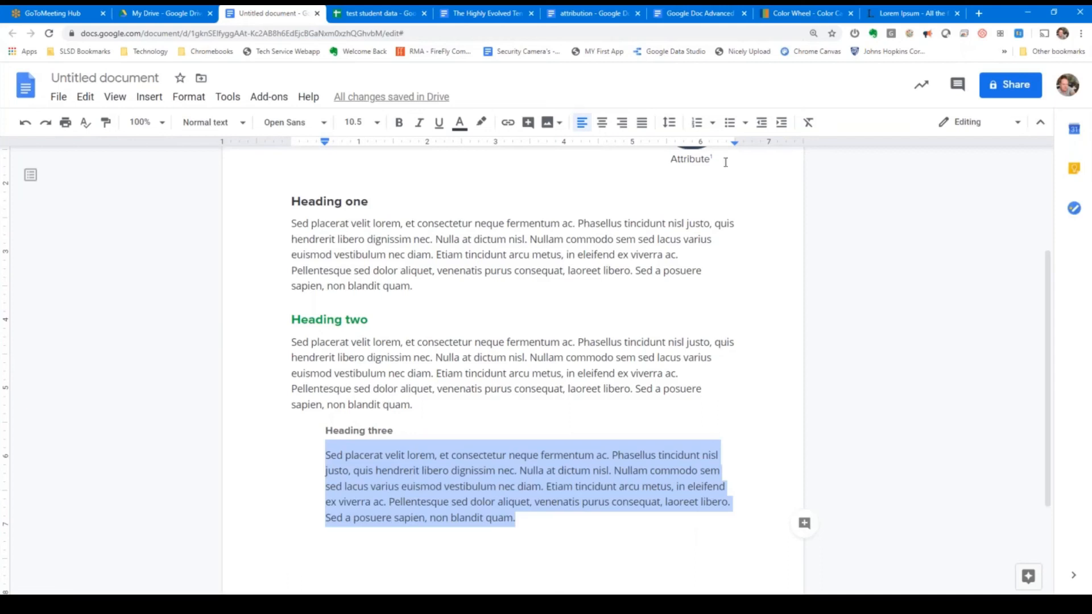
pyautogui.moveTo(737, 147); pyautogui.dragTo(737, 148)
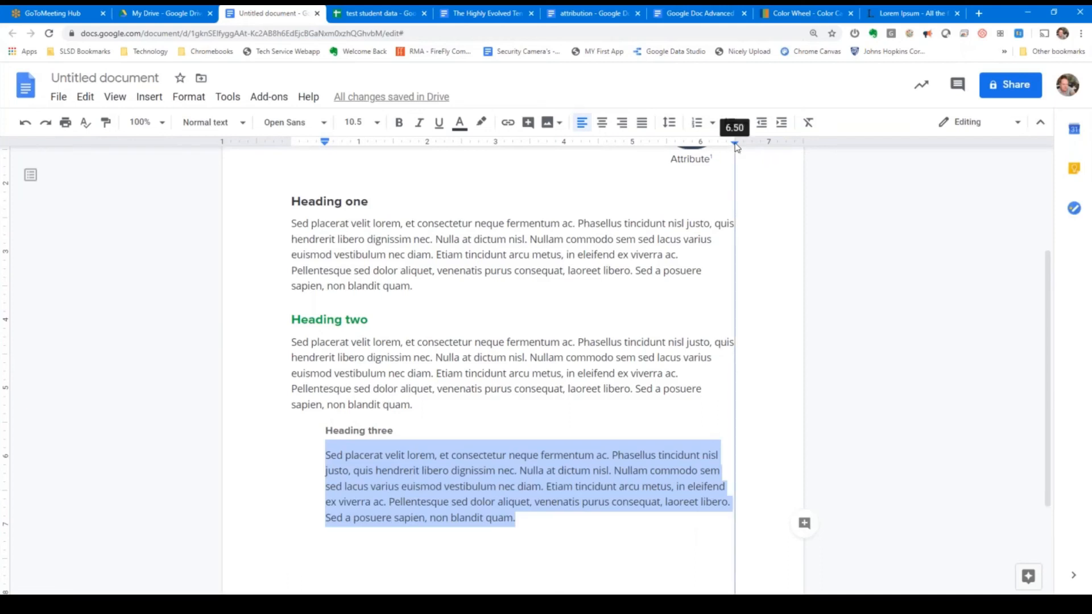
pyautogui.moveTo(736, 147); pyautogui.dragTo(667, 148)
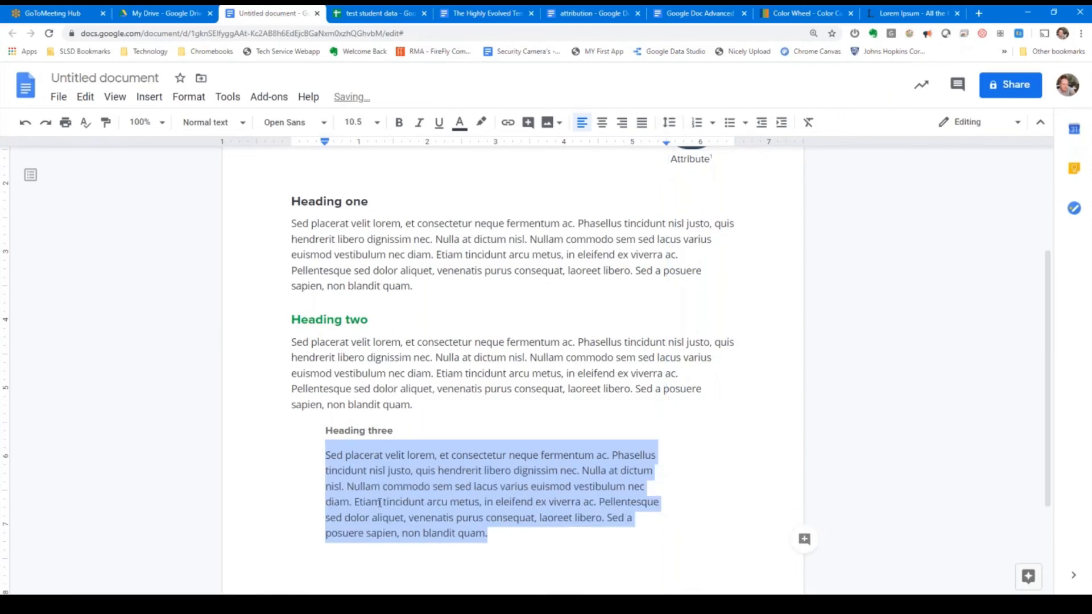
pyautogui.scroll(-2, 379, 502)
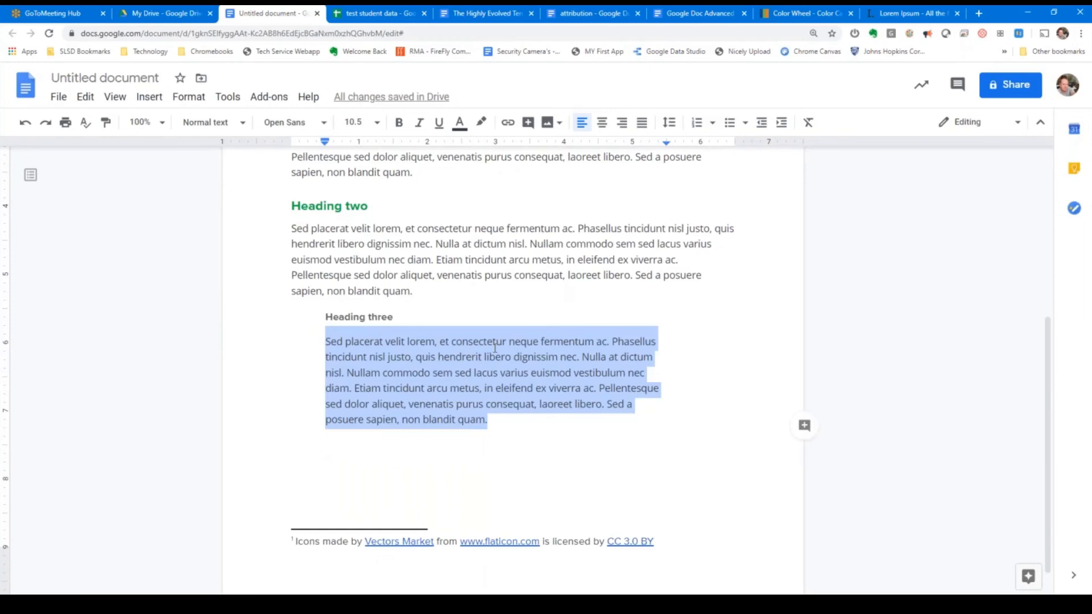
pyautogui.click(503, 427)
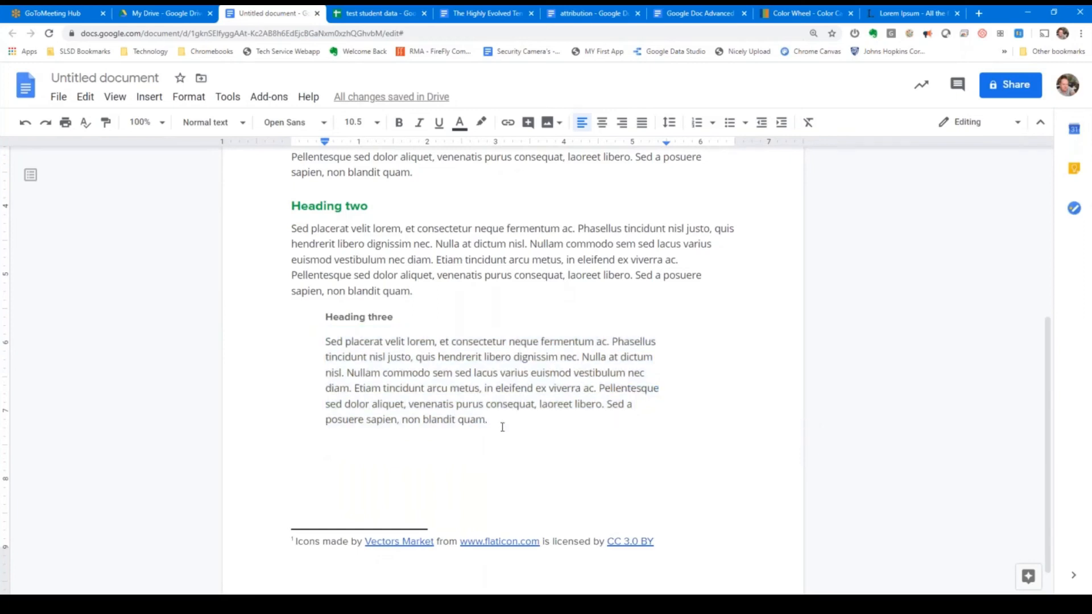
# Step: Review the document's header, headings and indented paragraphs, and examine the paragraph styles list and the styling of "Heading two"
pyautogui.scroll(3, 503, 426)
pyautogui.scroll(-3, 508, 436)
pyautogui.scroll(-1, 432, 375)
pyautogui.scroll(3, 497, 437)
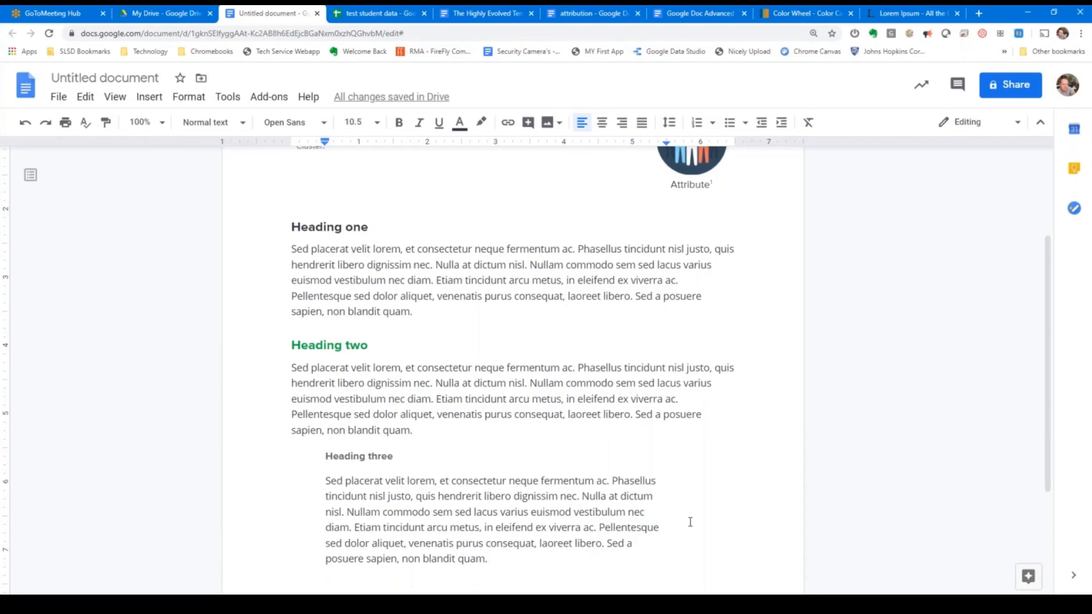
pyautogui.scroll(-2, 510, 499)
pyautogui.scroll(2, 509, 499)
pyautogui.scroll(3, 509, 499)
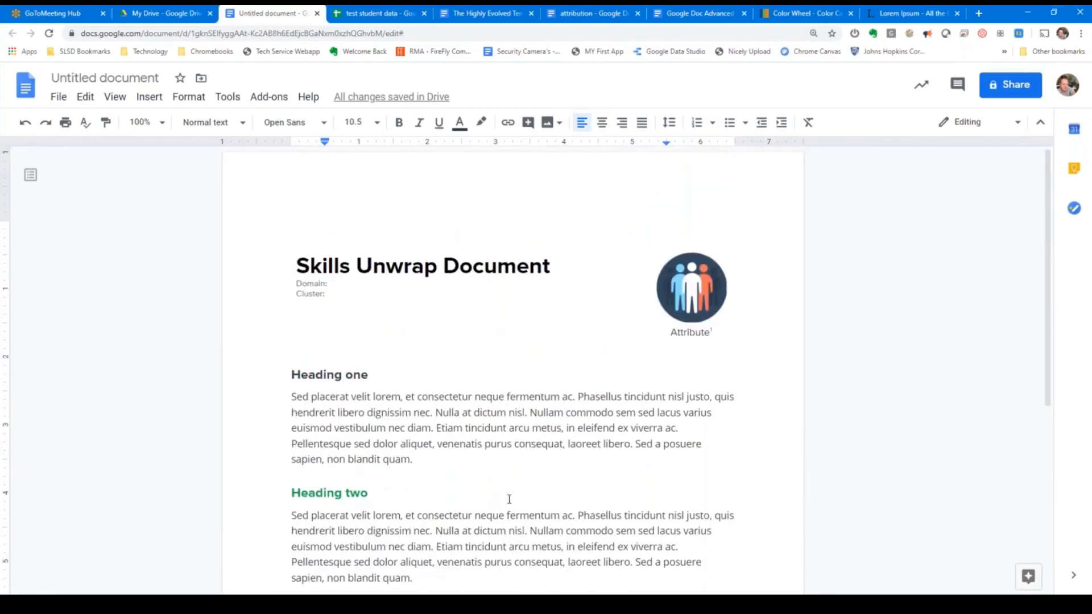
pyautogui.scroll(-3, 509, 499)
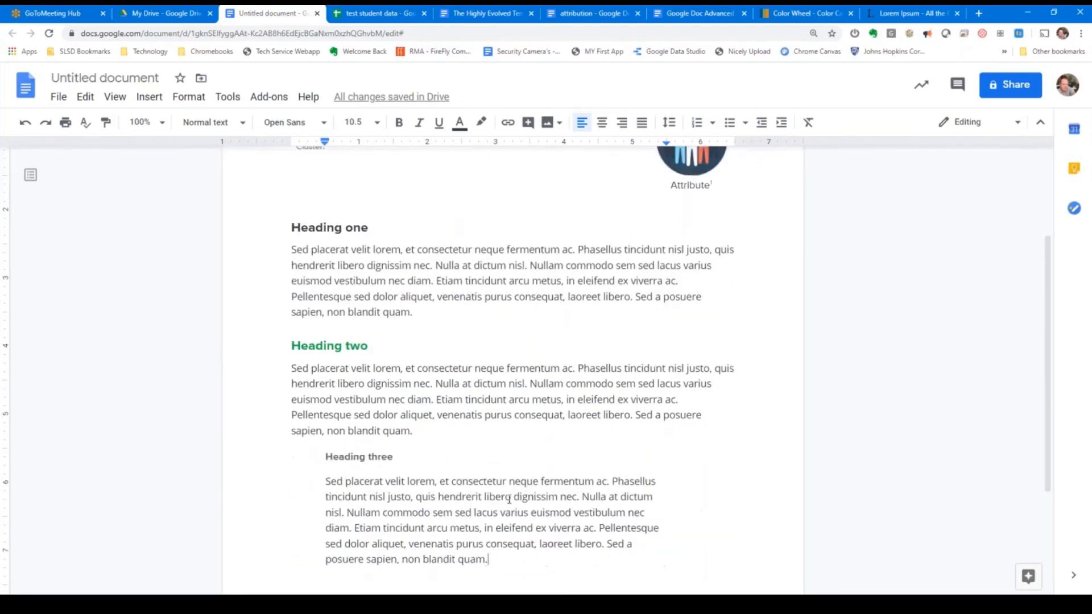
pyautogui.scroll(1, 509, 500)
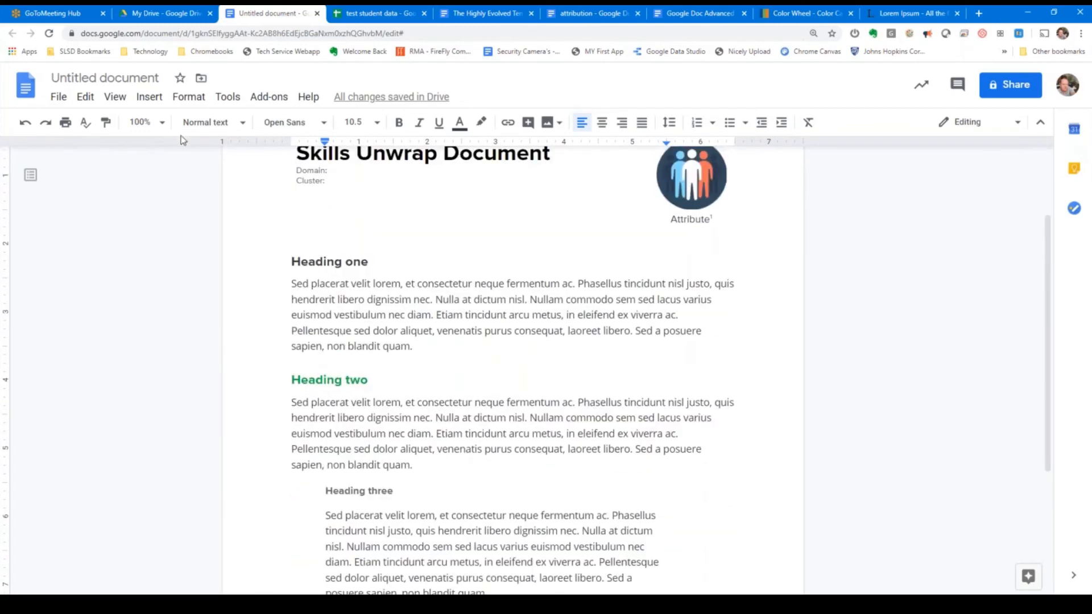
pyautogui.click(203, 123)
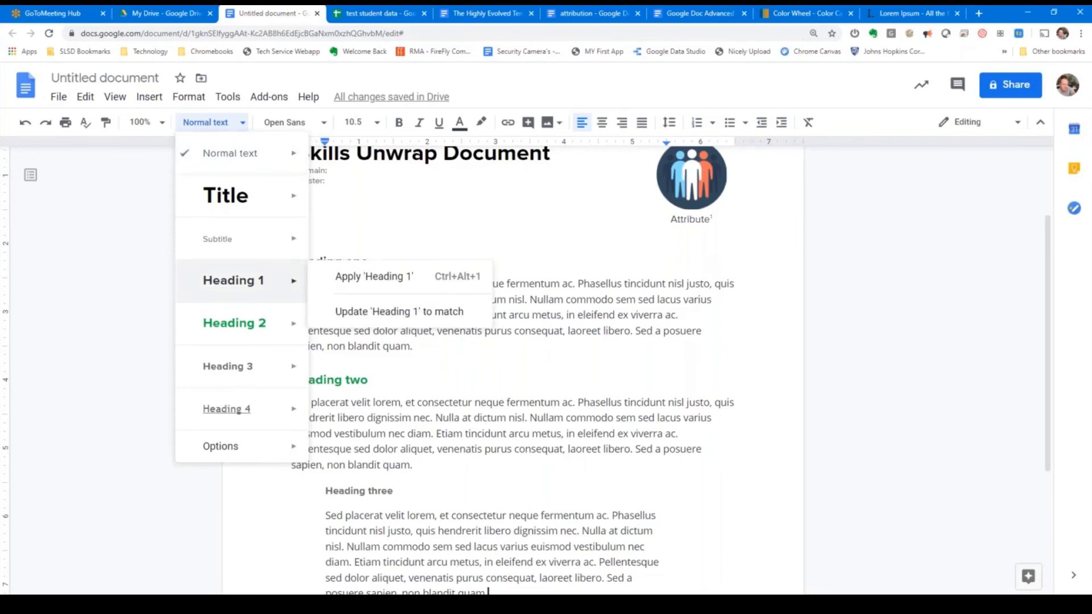
pyautogui.click(384, 380)
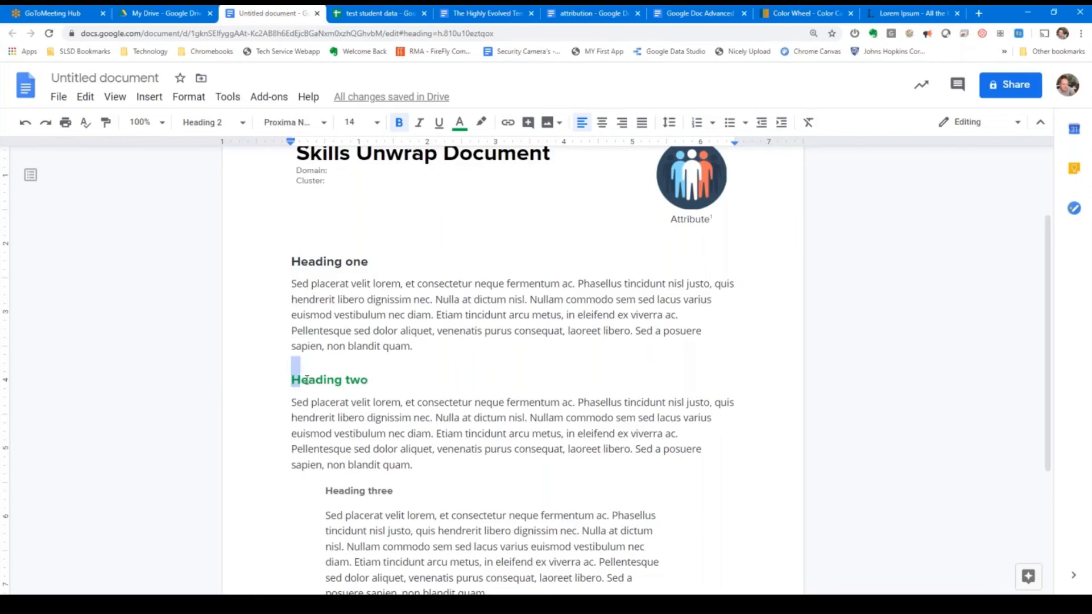
pyautogui.moveTo(292, 379); pyautogui.dragTo(374, 381)
pyautogui.click(396, 383)
pyautogui.scroll(2, 341, 279)
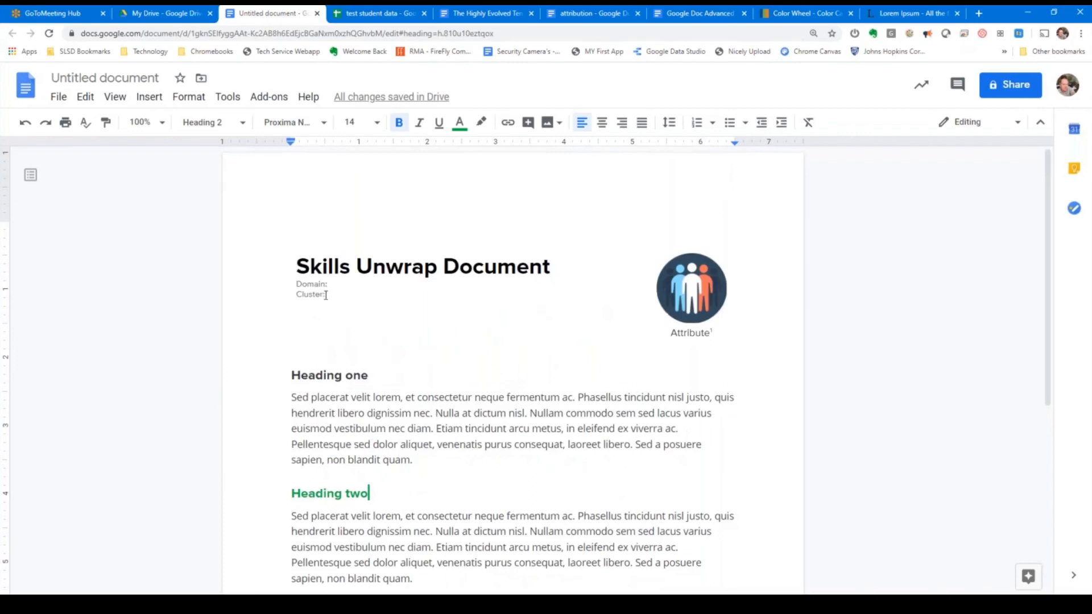
# Step: Change the font of the "Skills Unwrap Document" title to Verdana
pyautogui.click(290, 265)
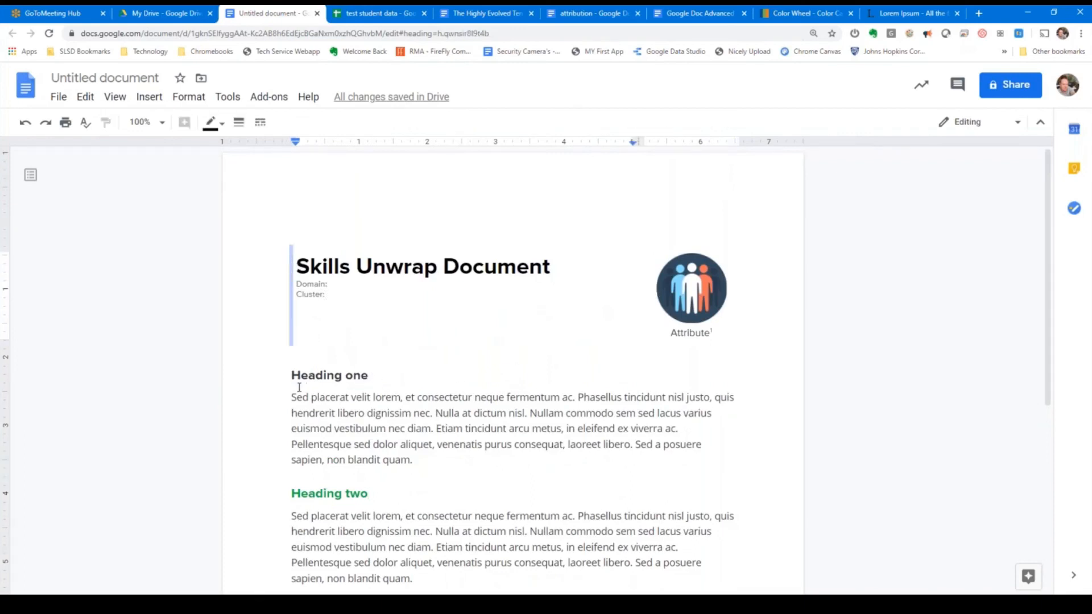
pyautogui.click(375, 269)
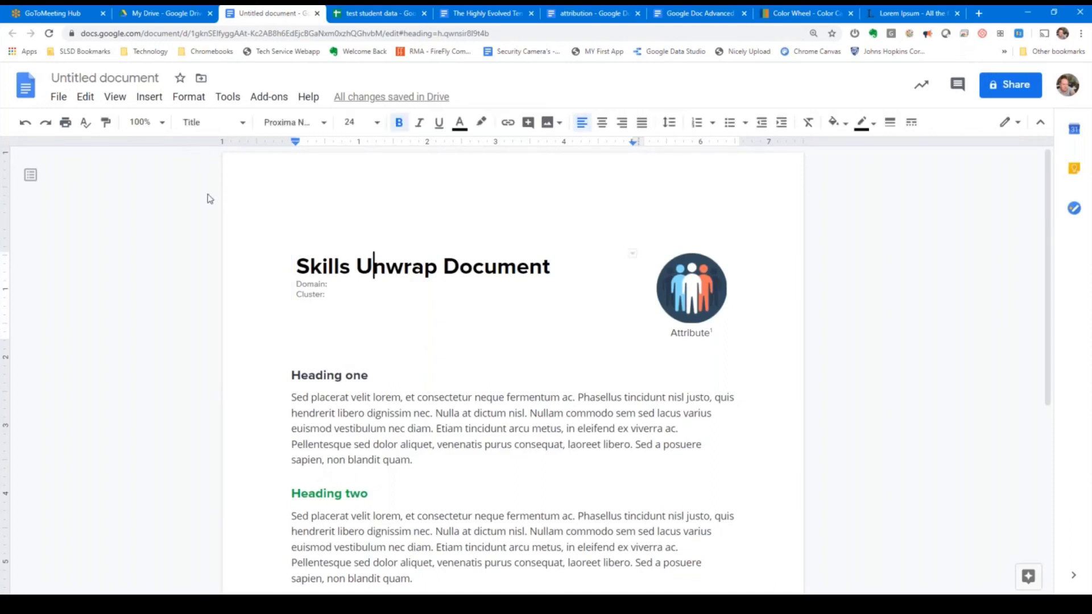
pyautogui.moveTo(303, 258); pyautogui.dragTo(566, 272)
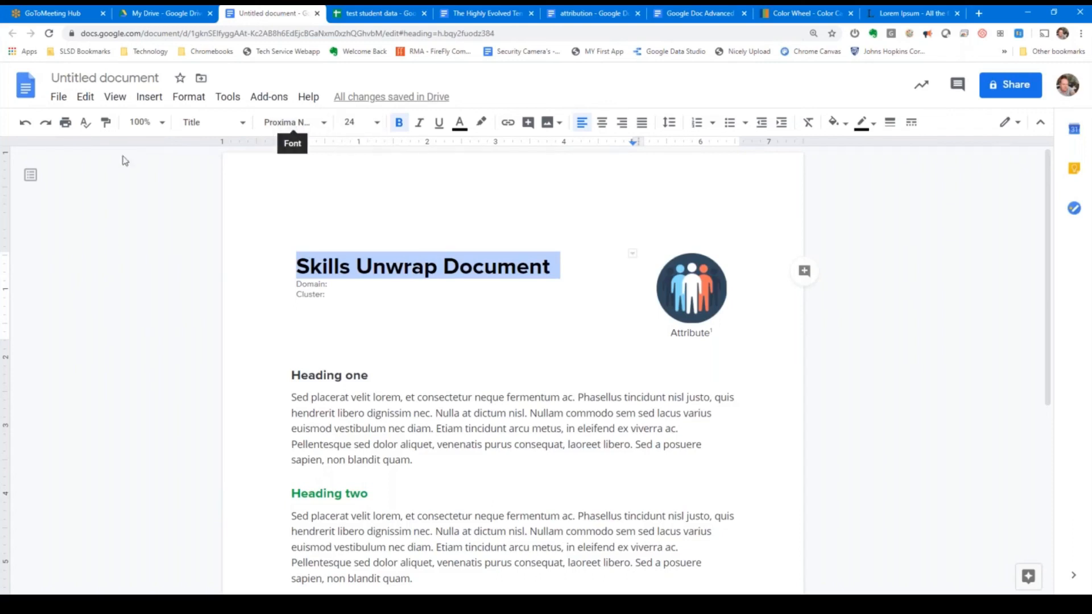
pyautogui.click(324, 123)
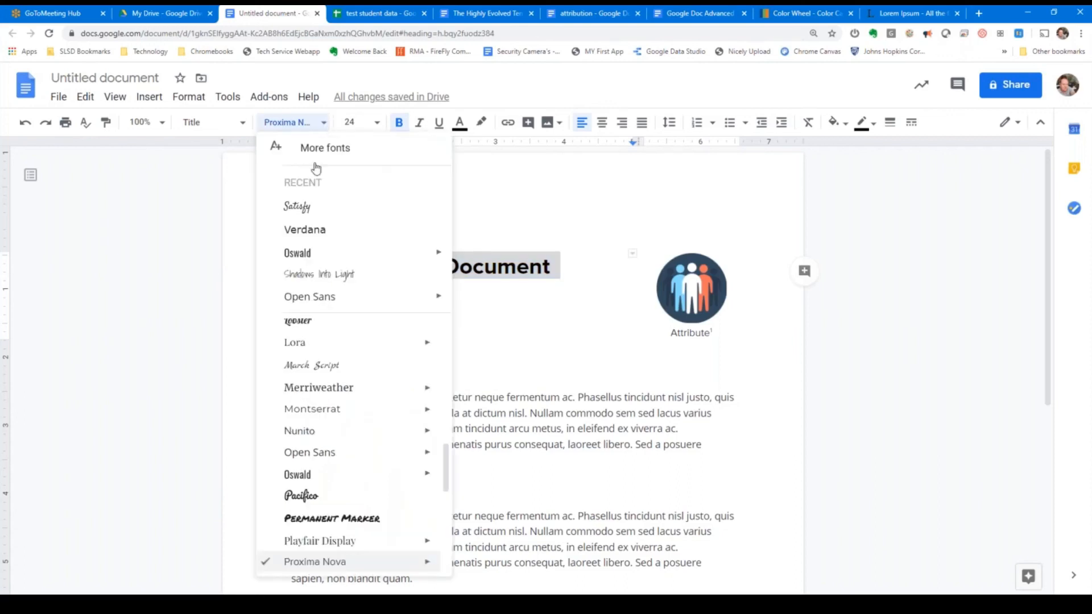
pyautogui.click(293, 230)
# Step: Set the font of the selected "Skills Unwrap Document" title to Nunito
pyautogui.click(320, 123)
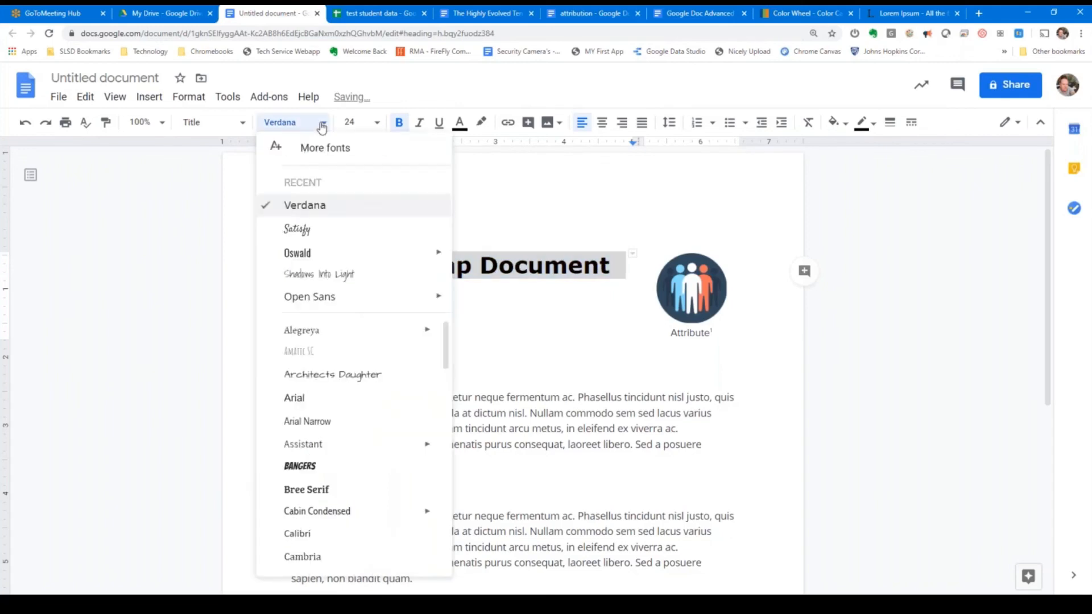
pyautogui.scroll(-8, 351, 353)
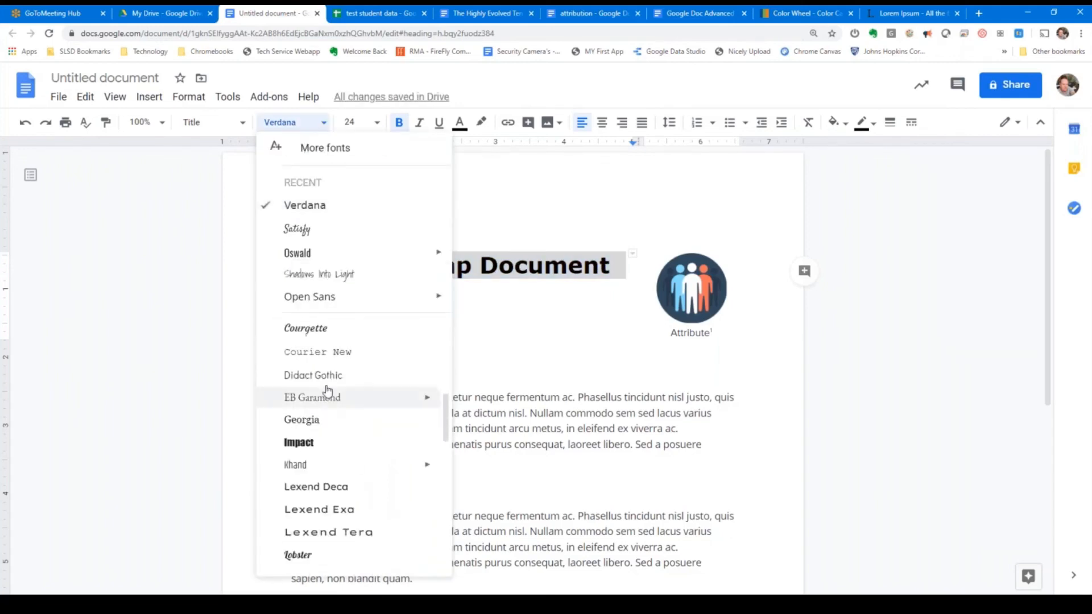
pyautogui.scroll(-1, 324, 364)
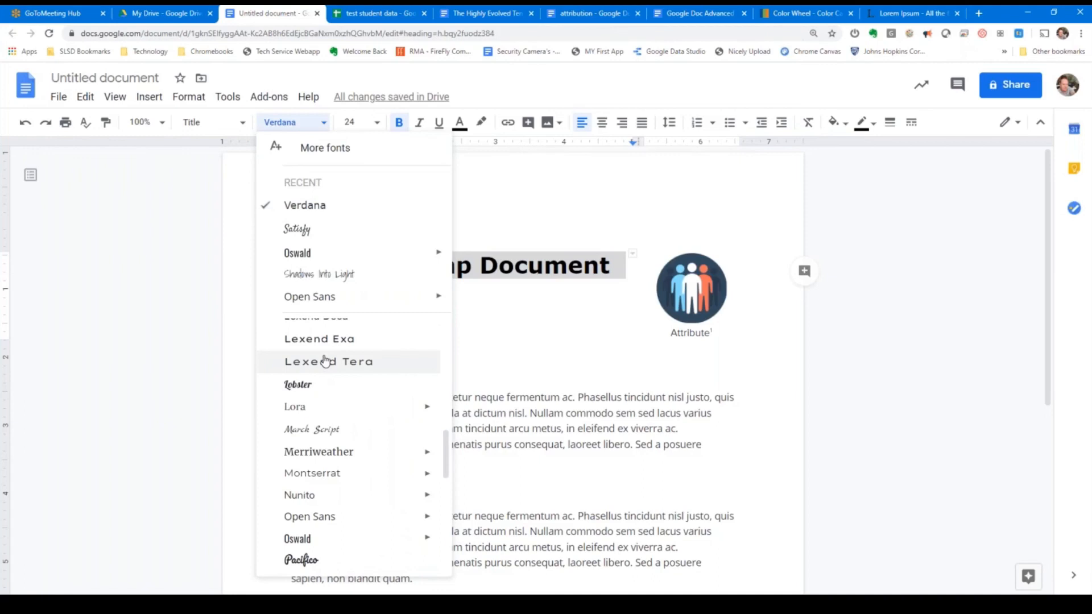
pyautogui.click(300, 495)
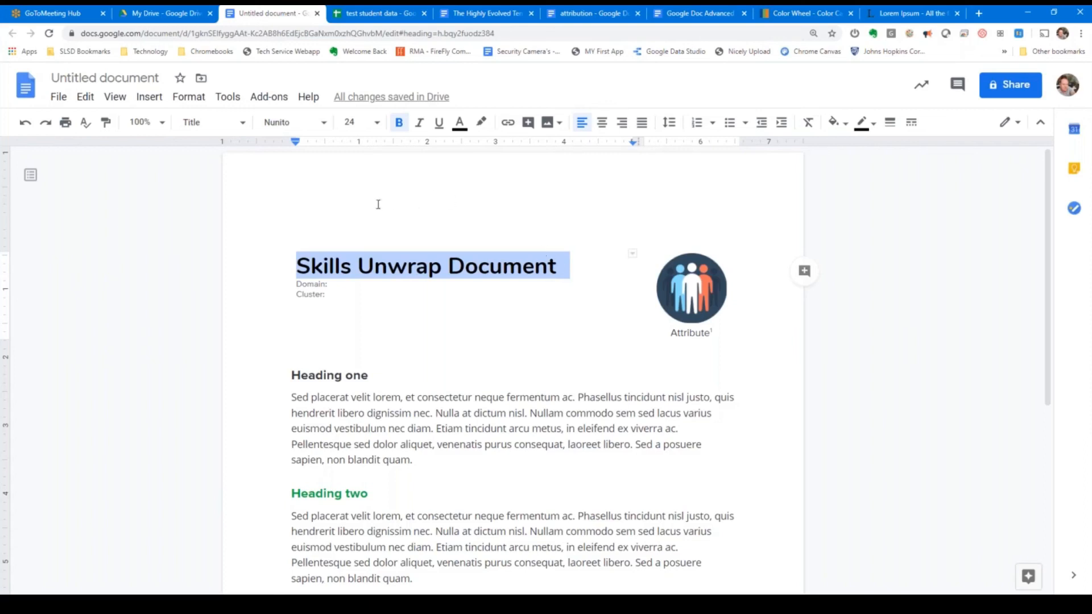
# Step: Update the Title style to match the formatting of the selected title
pyautogui.click(244, 126)
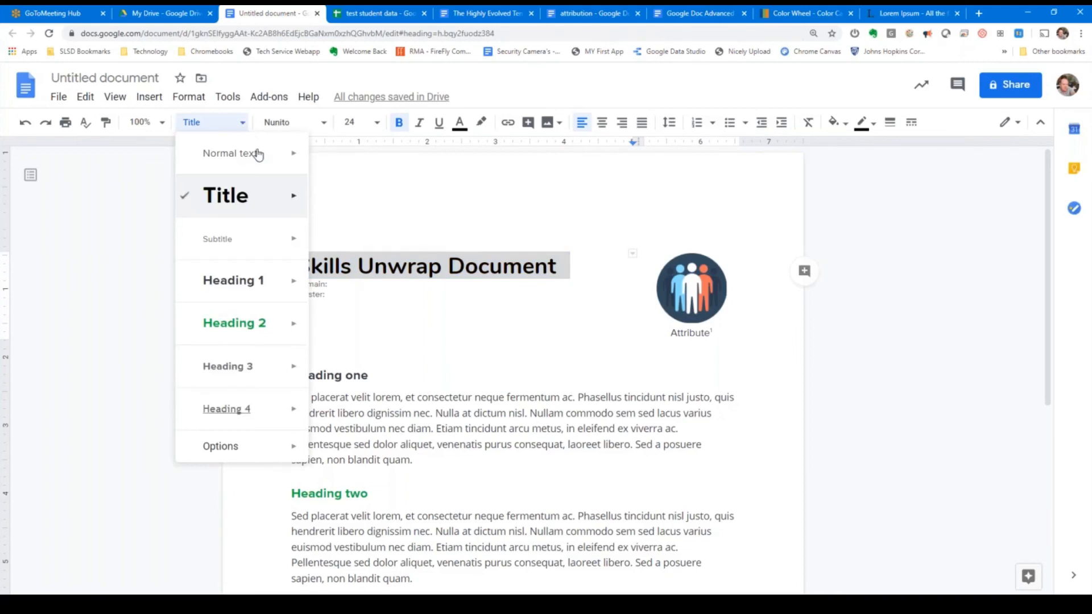
pyautogui.moveTo(290, 198)
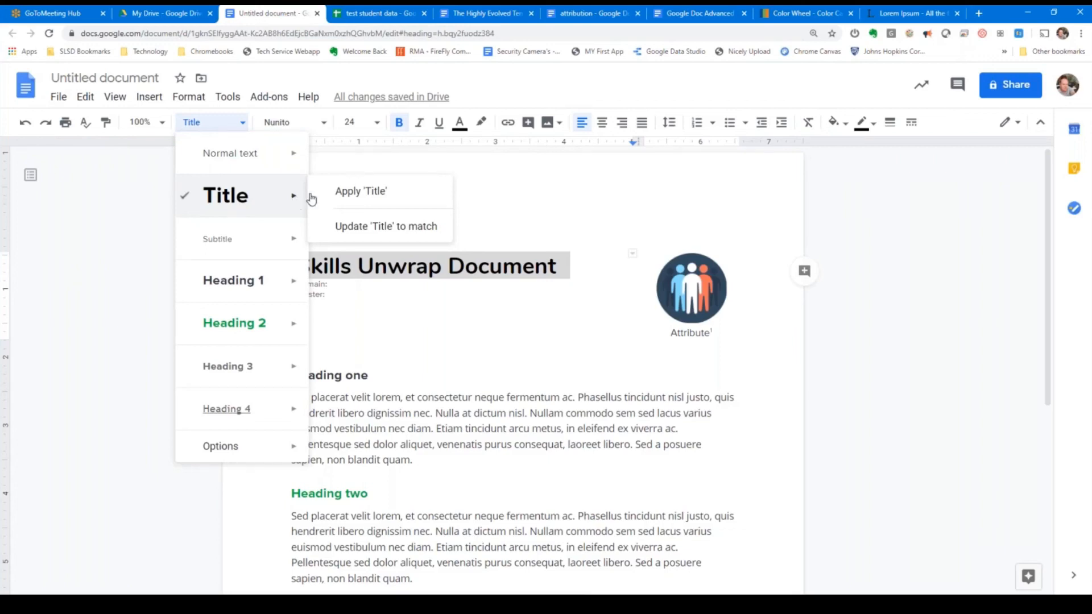
pyautogui.click(362, 227)
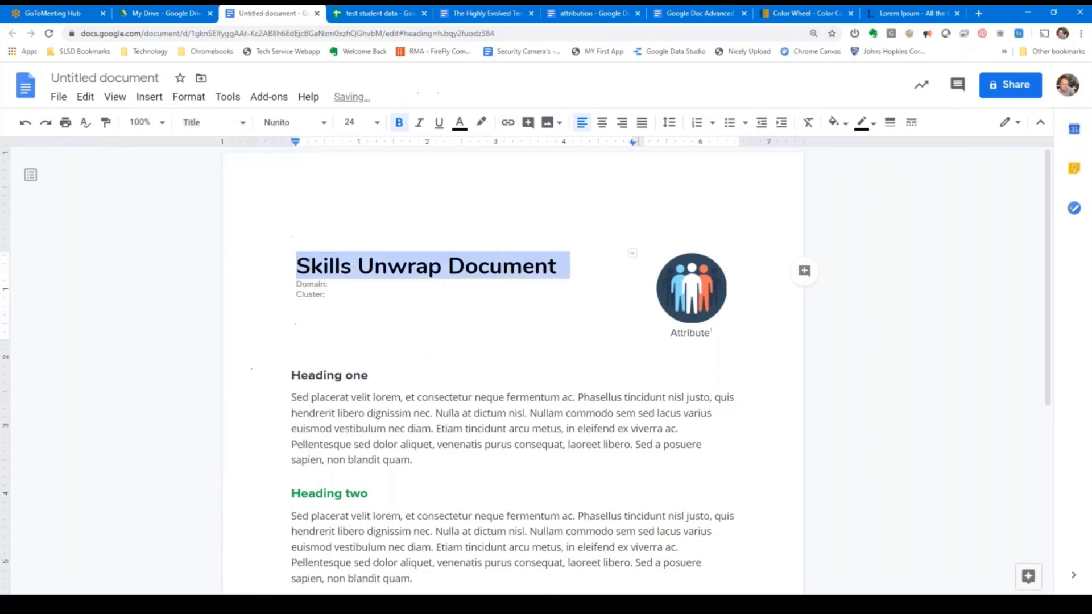
# Step: Insert a line reading "More text" directly above "Heading one"
pyautogui.click(291, 324)
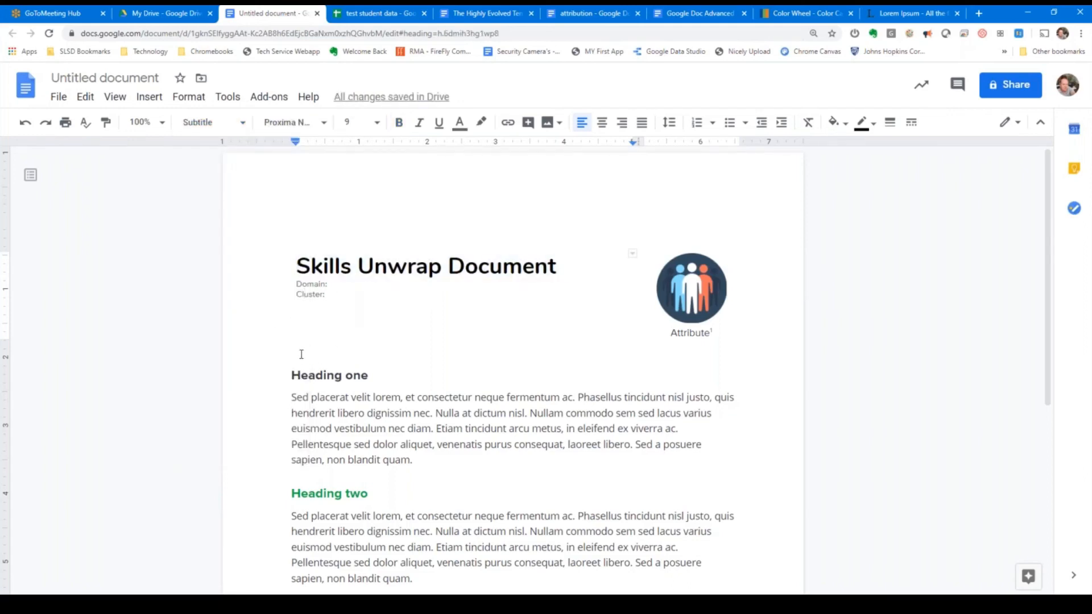
pyautogui.click(302, 354)
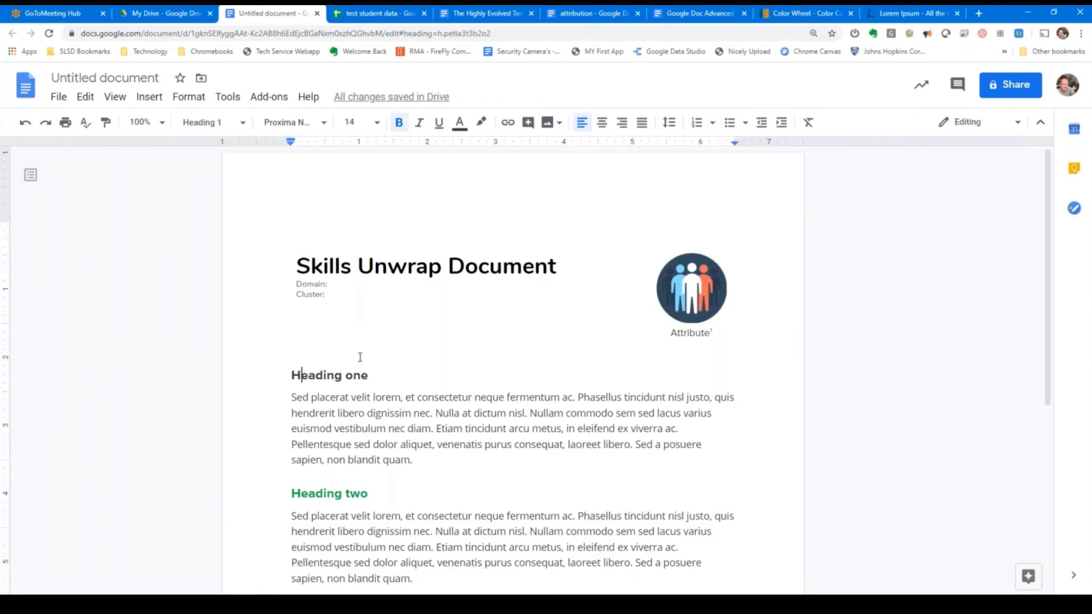
pyautogui.press('Home')
pyautogui.press('Return')
pyautogui.press('Up')
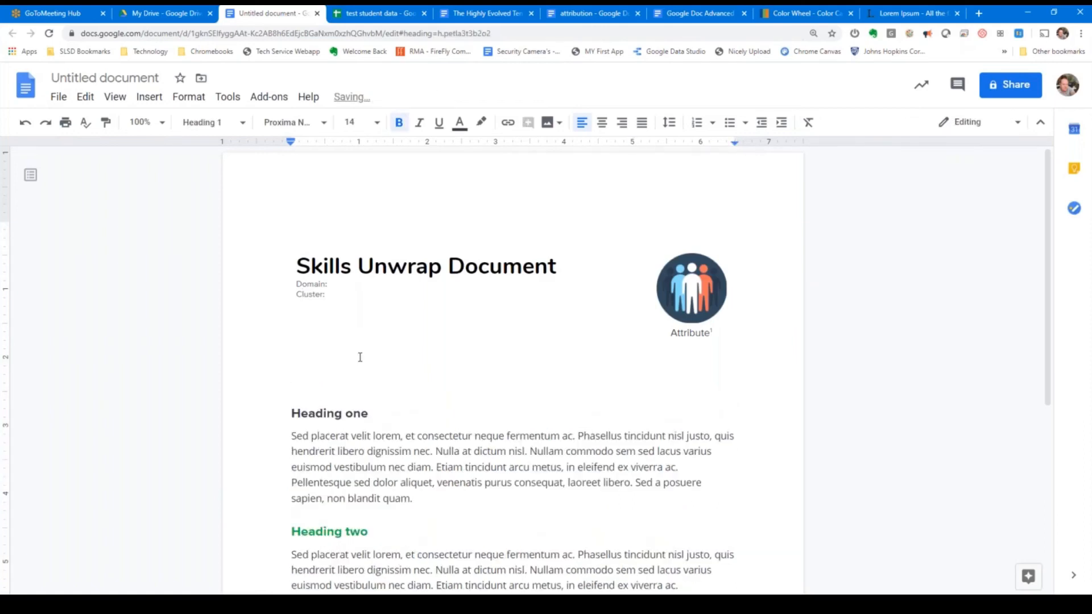
pyautogui.write('more text')
# Step: Apply the Title style to the "More text" line and delete that line
pyautogui.moveTo(361, 373); pyautogui.dragTo(283, 373)
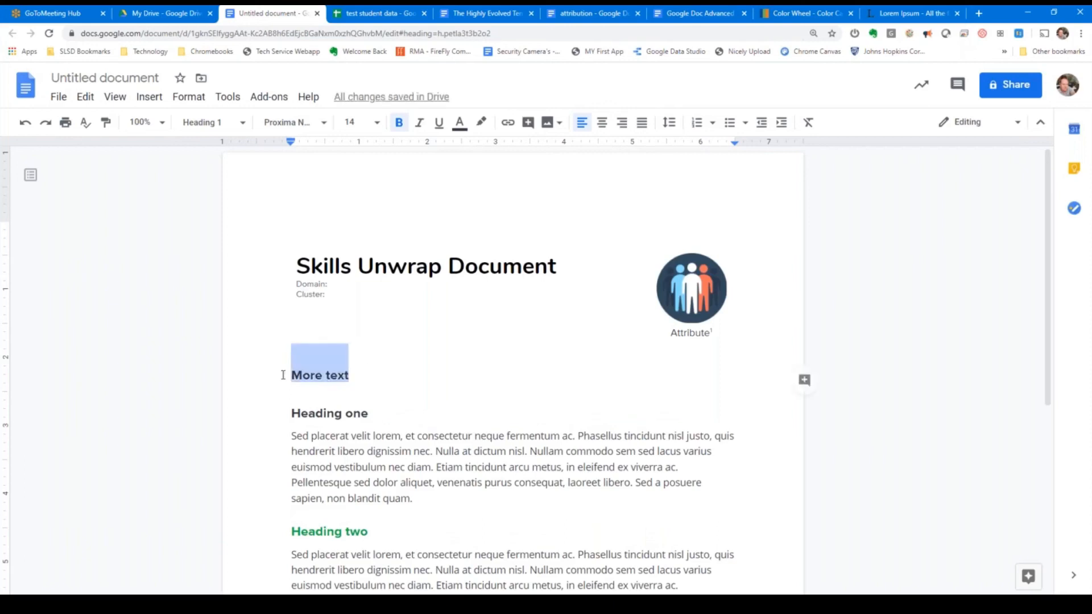
pyautogui.click(199, 122)
pyautogui.click(217, 193)
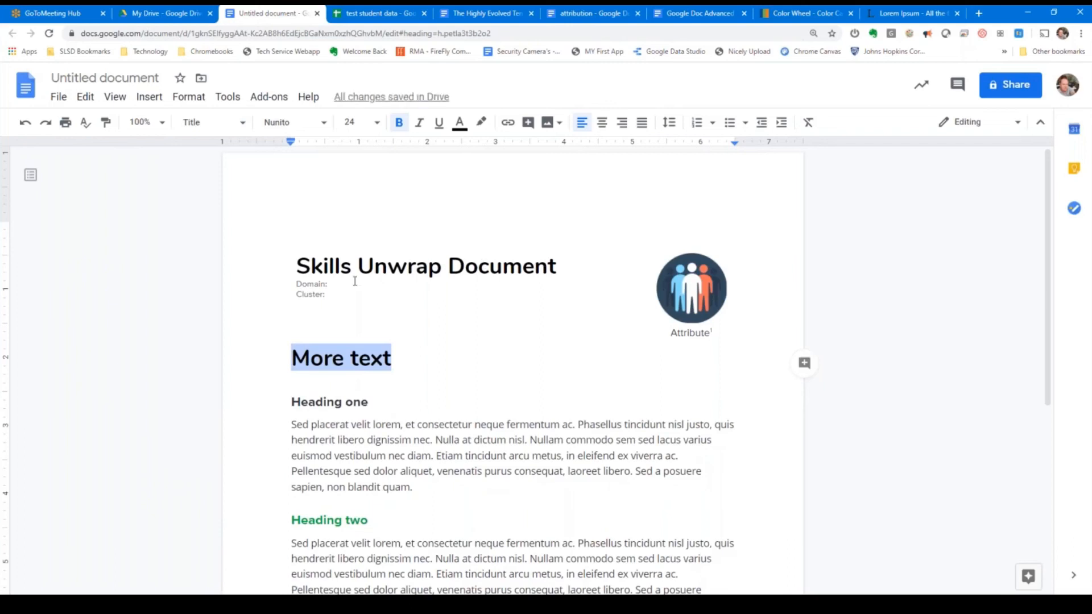
pyautogui.press('Delete')
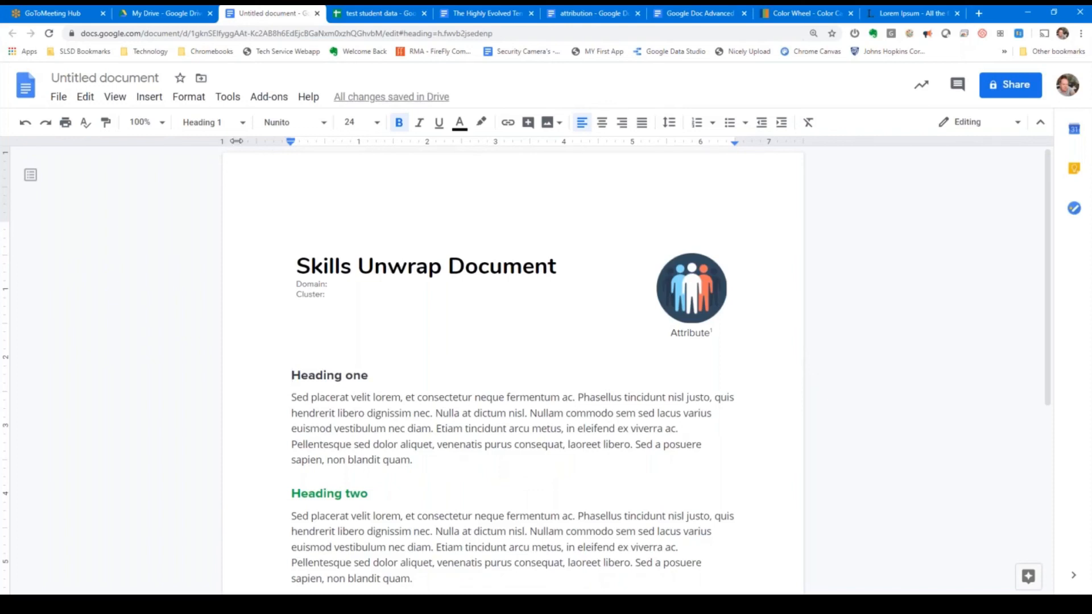
# Step: Reselect the "Skills Unwrap Document" title and update the Title style to match it once more
pyautogui.click(242, 123)
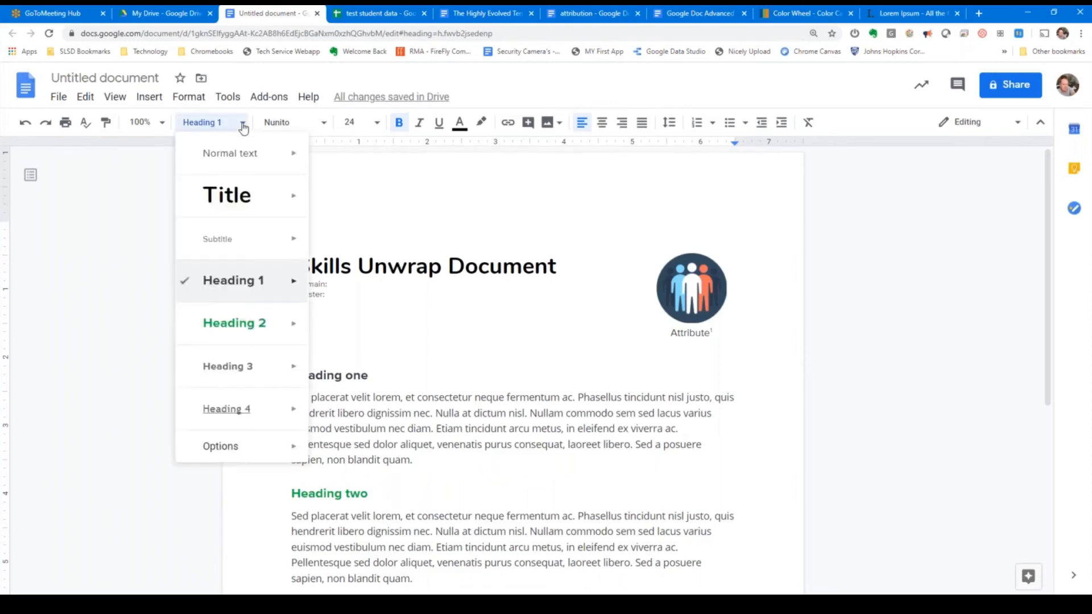
pyautogui.moveTo(297, 266); pyautogui.dragTo(567, 270)
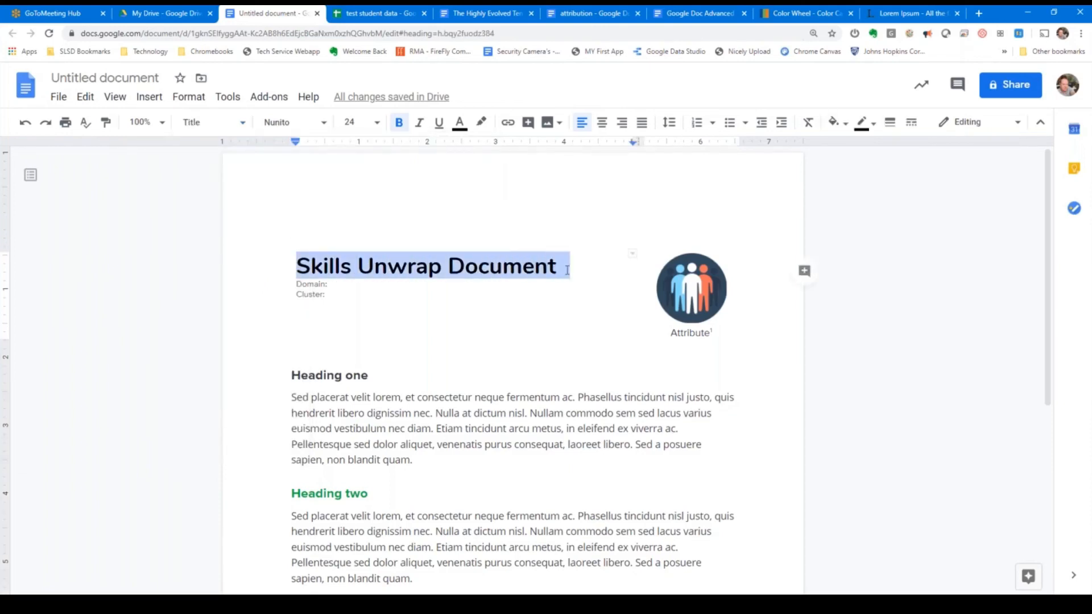
pyautogui.click(245, 127)
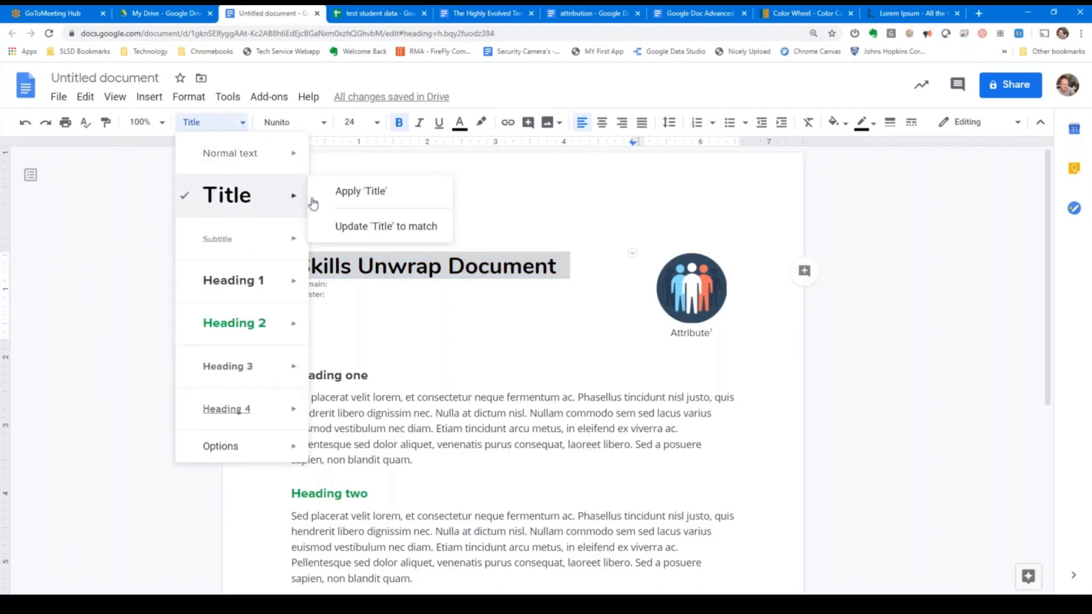
pyautogui.click(386, 228)
pyautogui.moveTo(563, 267); pyautogui.dragTo(286, 266)
pyautogui.click(564, 270)
pyautogui.moveTo(565, 270); pyautogui.dragTo(298, 265)
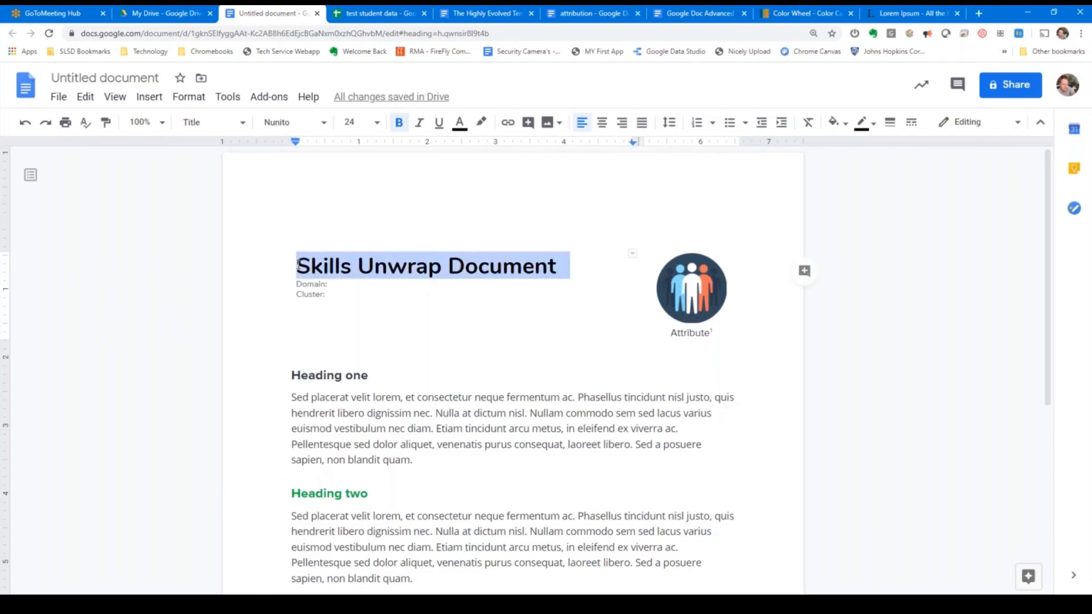
pyautogui.click(392, 268)
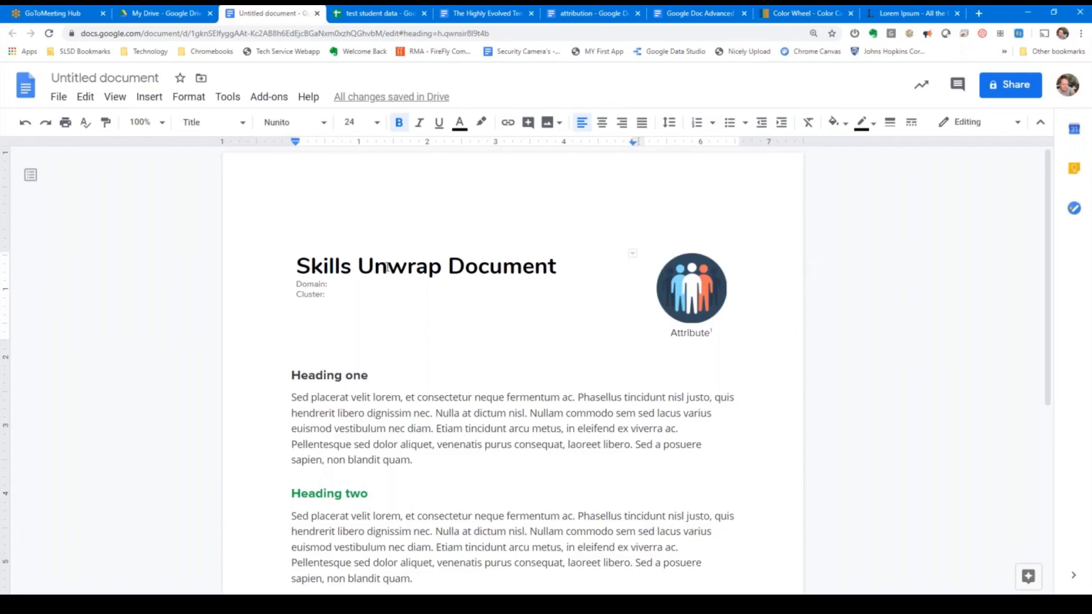
pyautogui.click(246, 126)
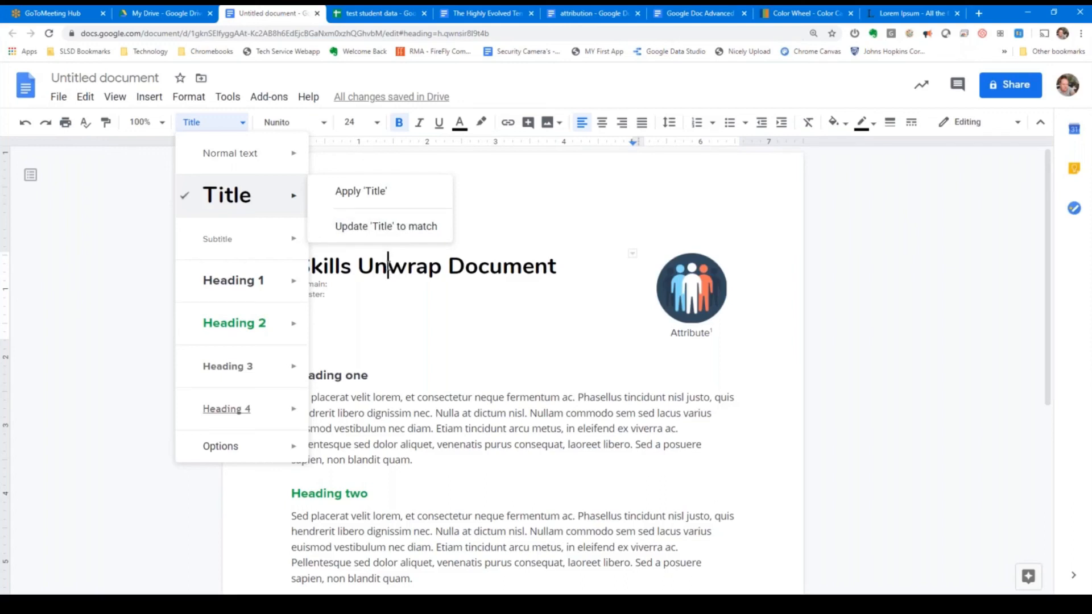
pyautogui.click(388, 265)
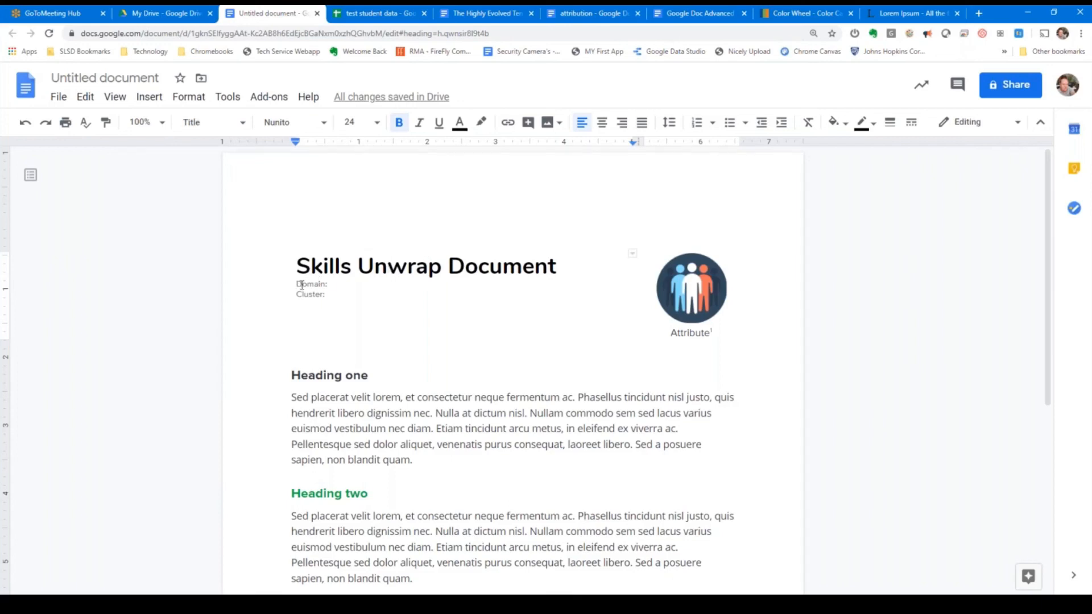
pyautogui.moveTo(329, 285); pyautogui.dragTo(302, 285)
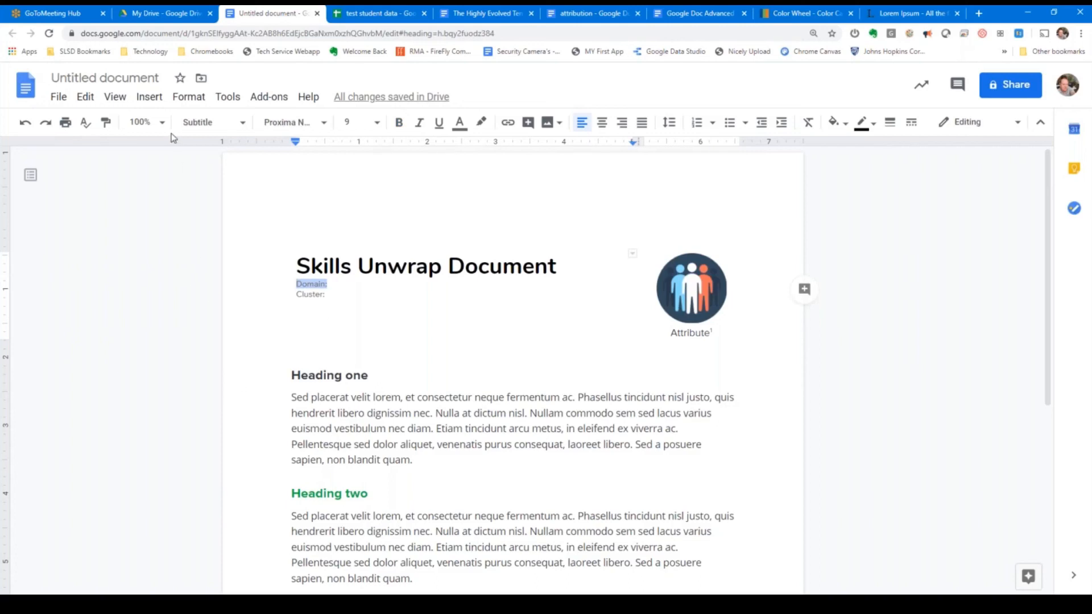
pyautogui.click(323, 124)
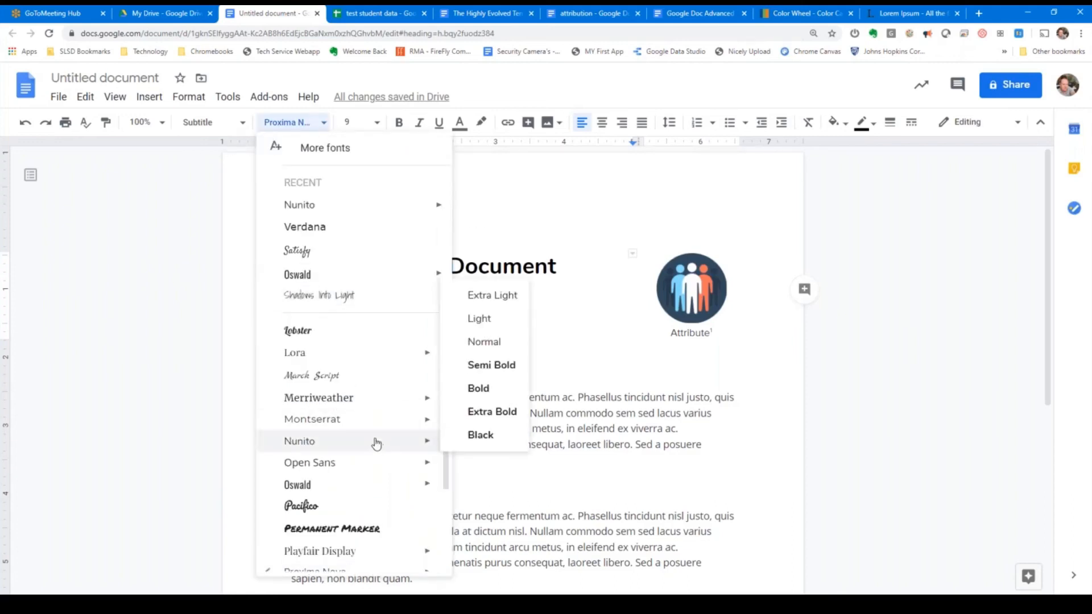
pyautogui.scroll(-1, 364, 438)
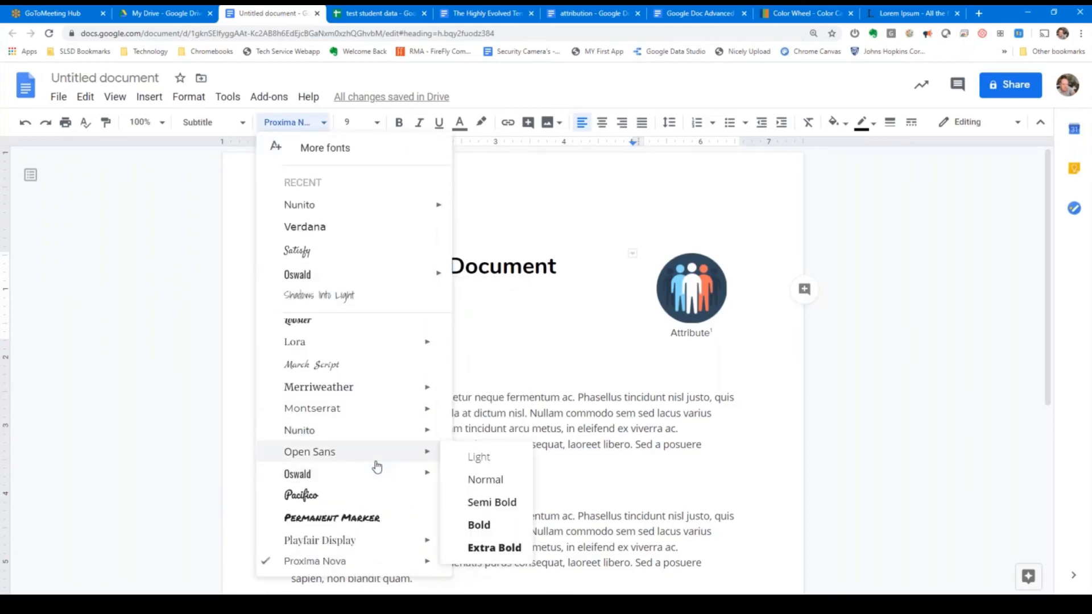
pyautogui.press('Escape')
pyautogui.click(375, 266)
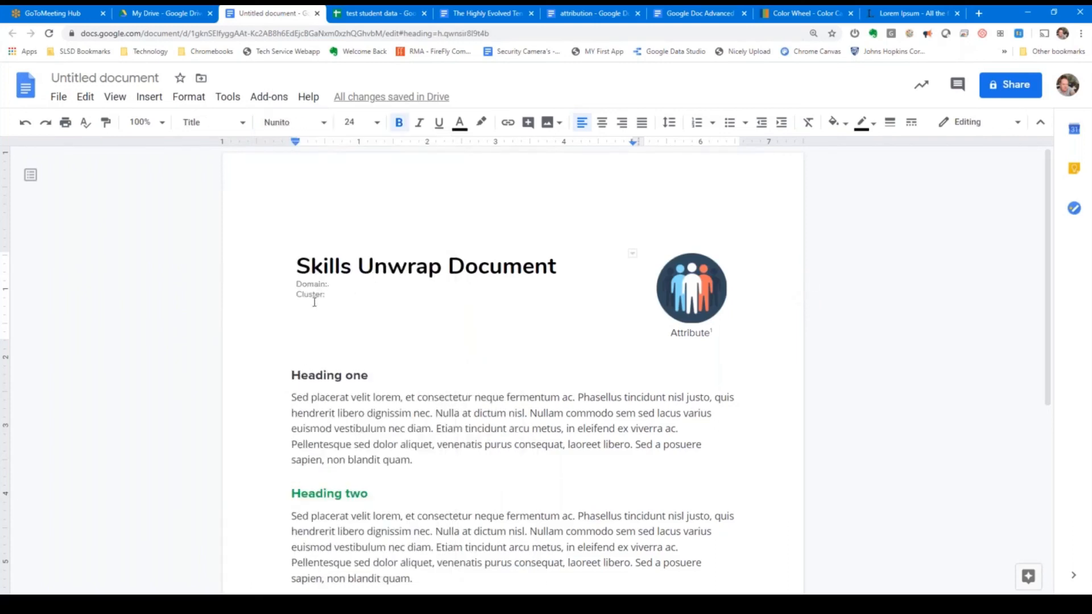
# Step: Select the "Domain:" subtitle text in the header and open the font choices for it
pyautogui.moveTo(295, 284); pyautogui.dragTo(328, 285)
pyautogui.click(289, 122)
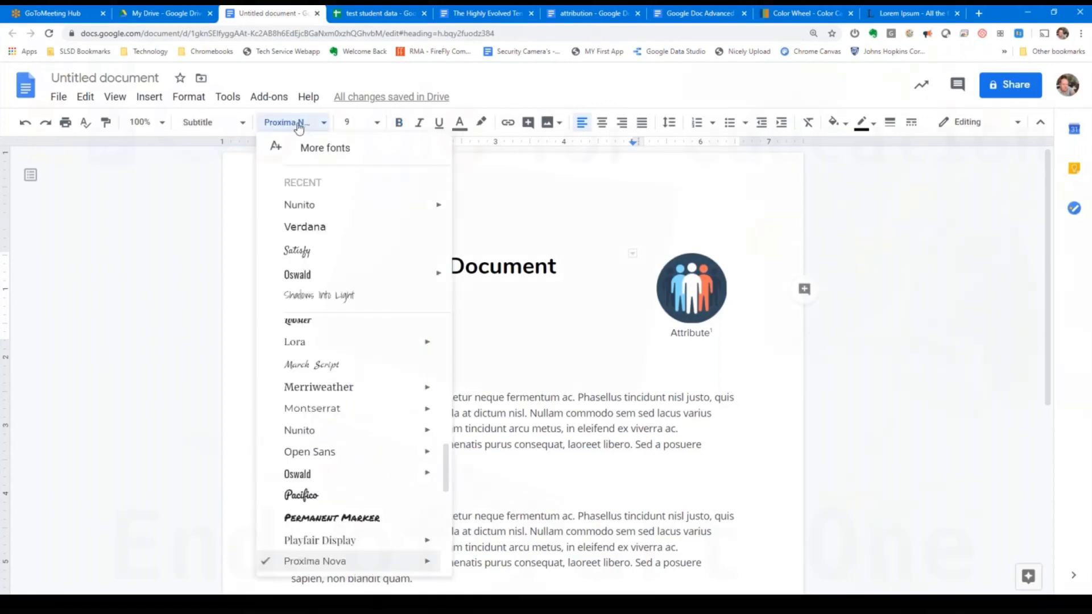